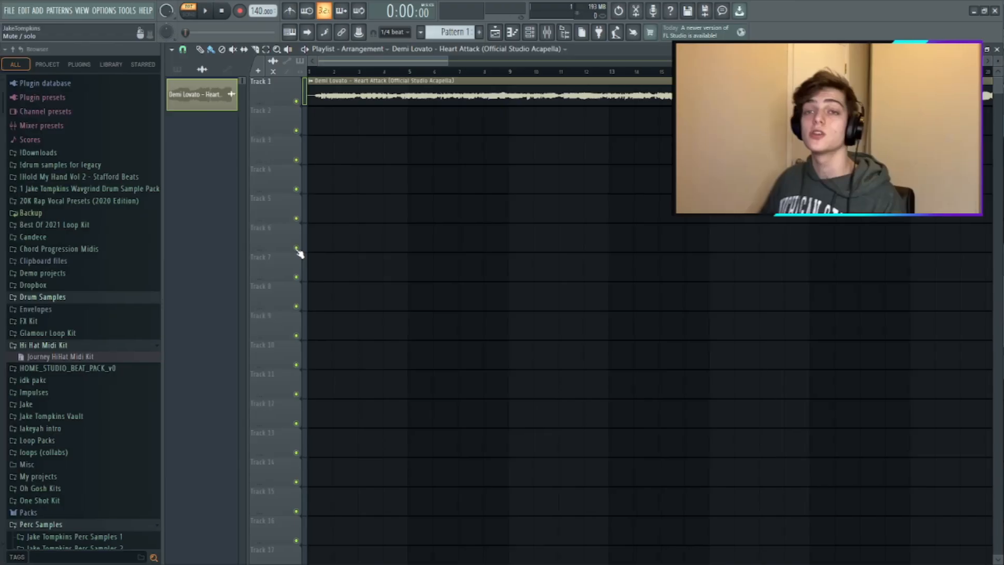
- Set the project tempo to 174 BPM and play back the acapella
scroll(259, 144, up, 2)
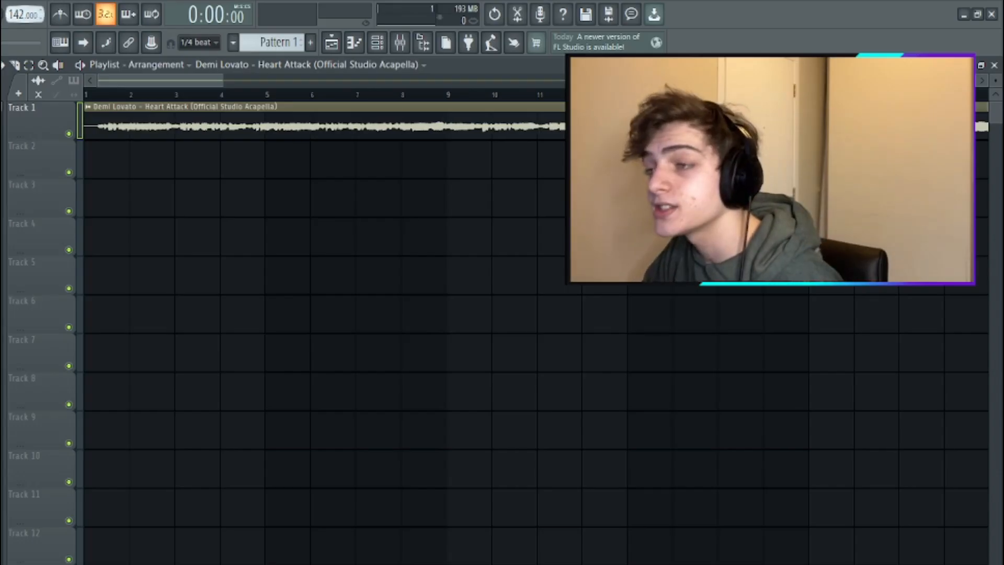
drag(36, 21, 36, 19)
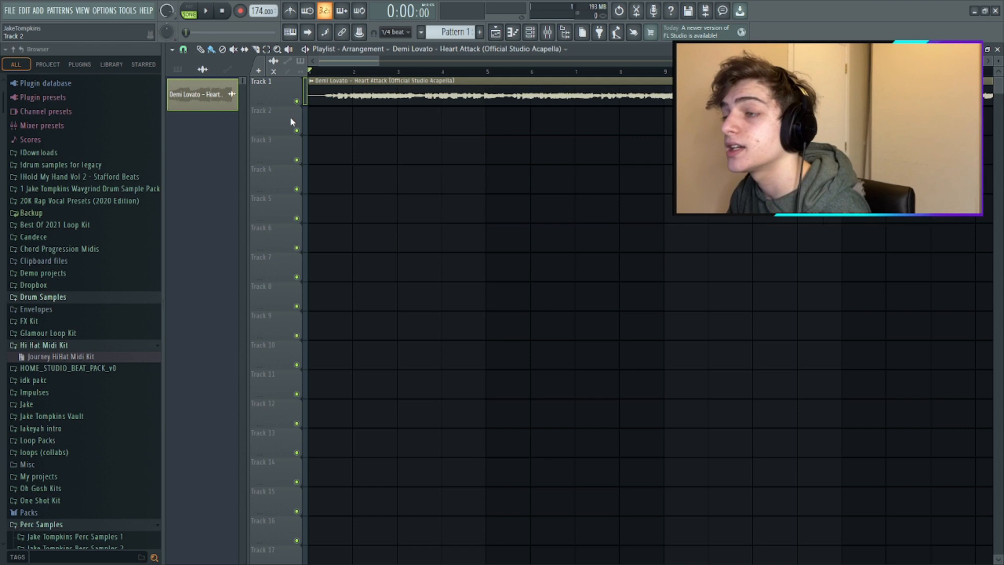
key(space)
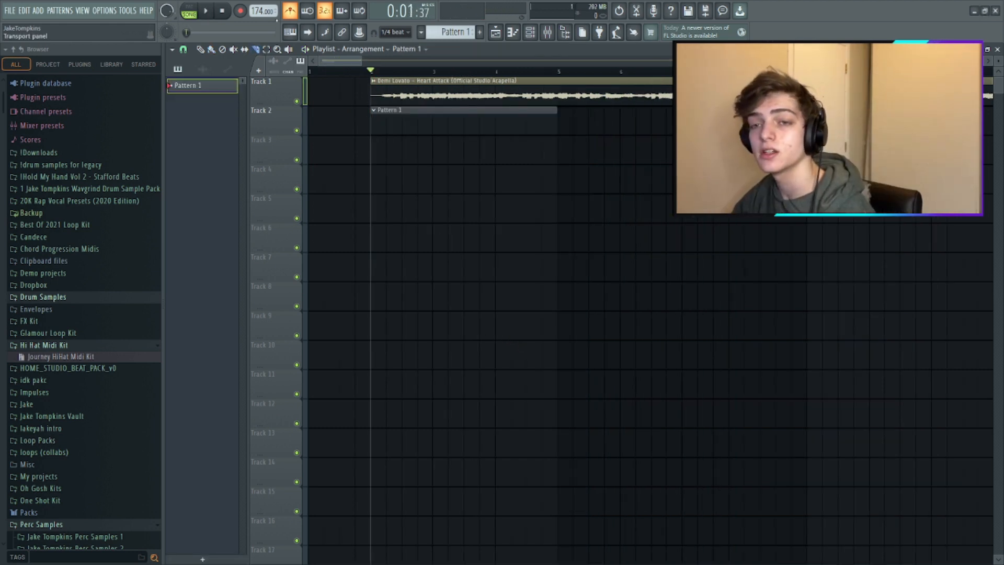
- Move the acapella and Pattern 1 clips to bar 1 and fill bars 1 to 8 of Track 2 with Pattern 1
click(201, 50)
key(ctrl+a)
drag(446, 105, 384, 102)
drag(347, 72, 309, 72)
key(ctrl+d)
key(space)
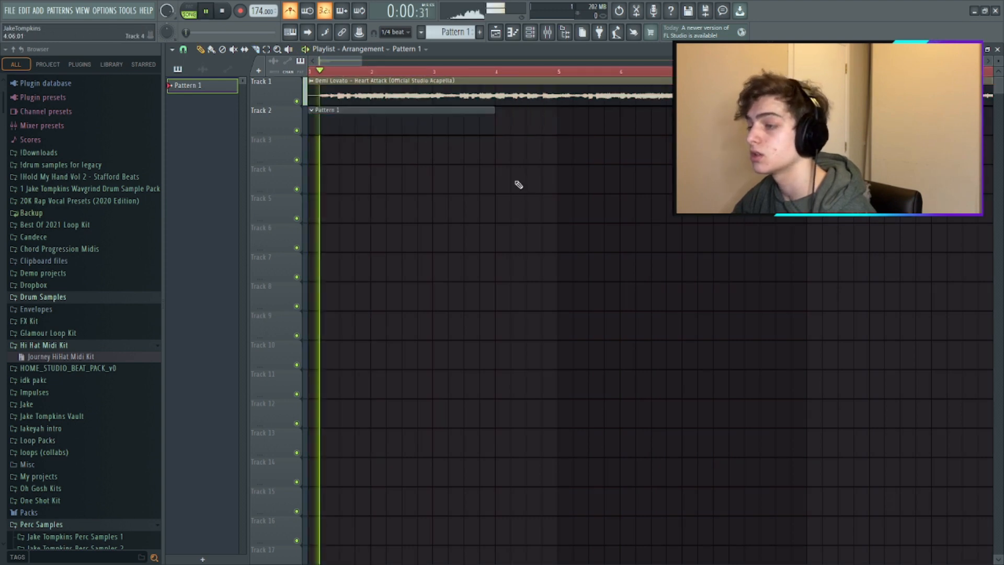
drag(493, 128, 584, 129)
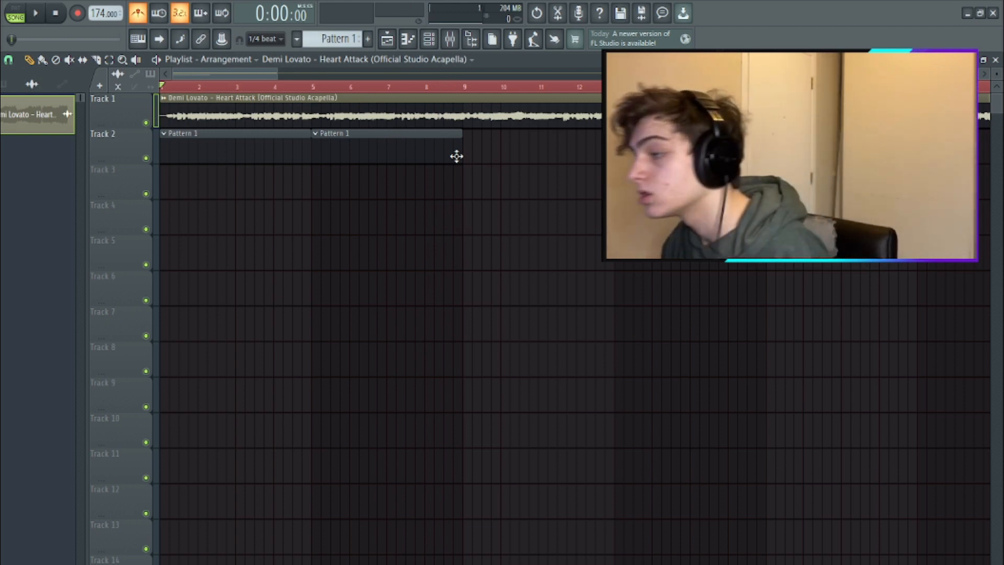
- Set the acapella clip's time-stretching mode to Stretch
double_click(443, 122)
click(362, 218)
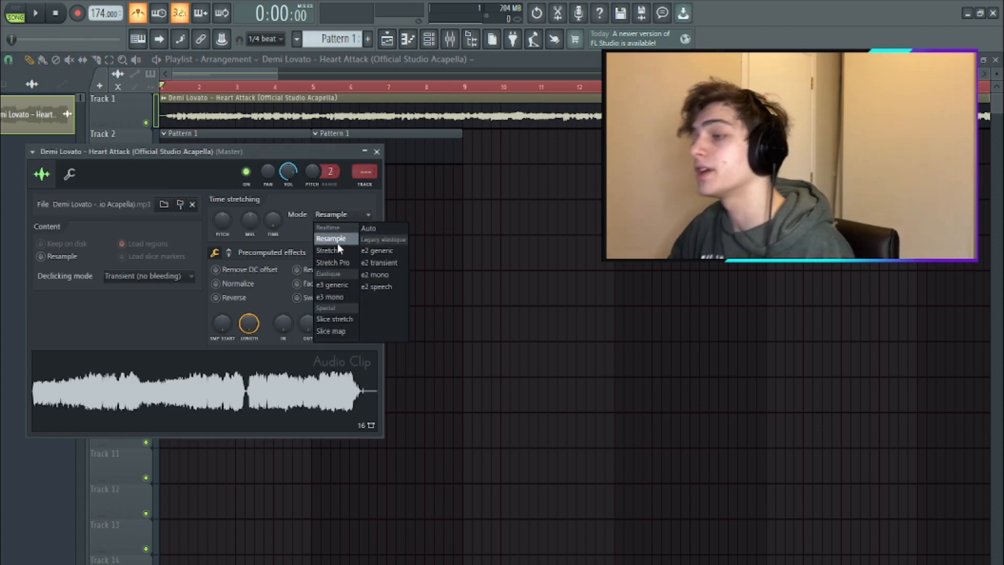
click(330, 251)
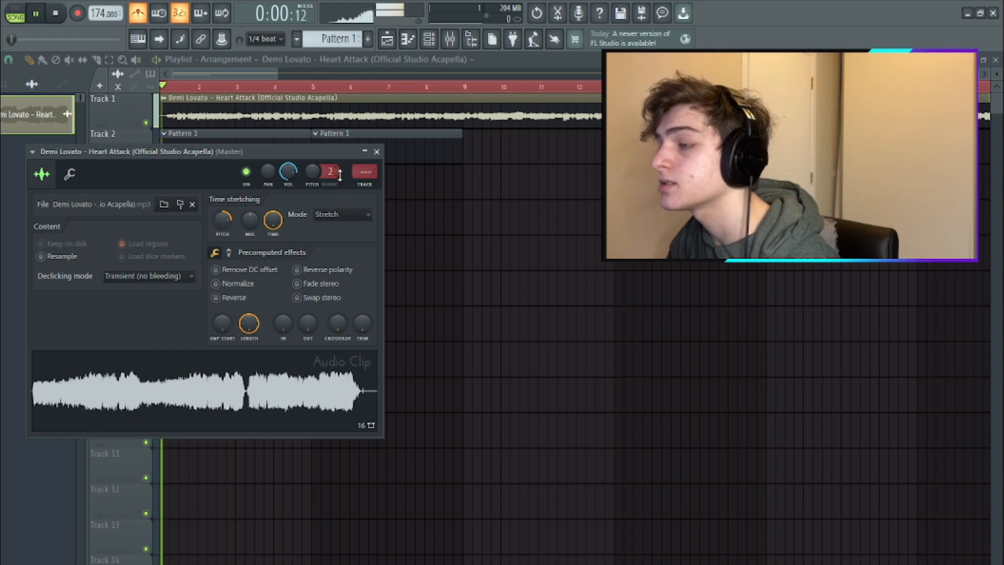
- Route the acapella channel to mixer track 2 and lower its volume slightly during playback
key(ctrl+l)
key(space)
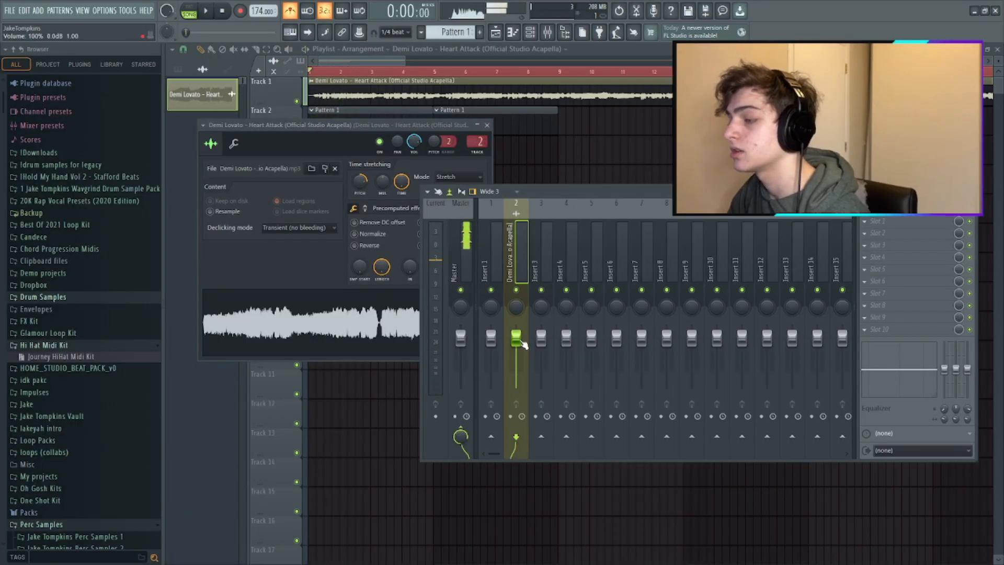
key(space)
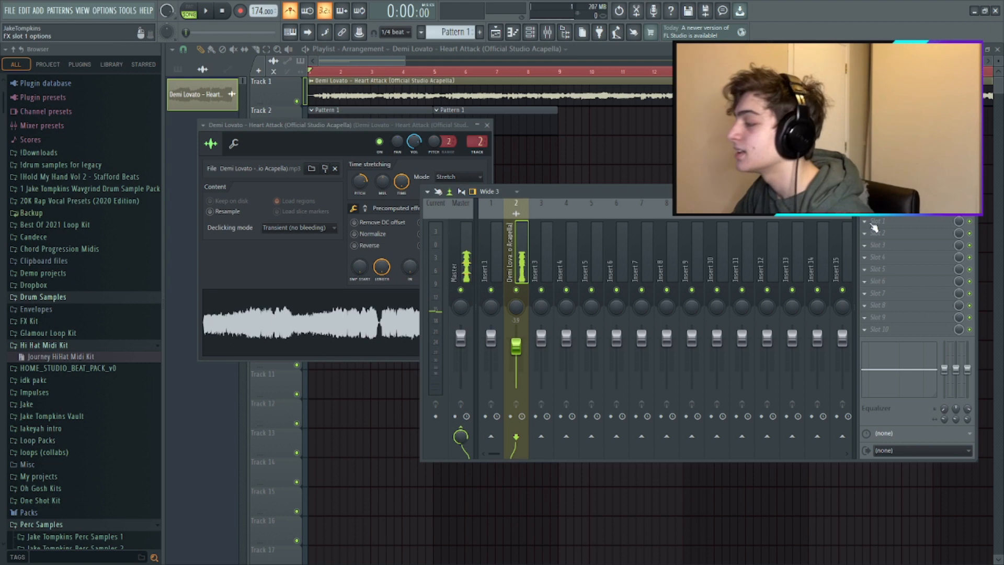
- Set the acapella's pitch shift to +400 cents and the project tempo to 181 BPM while playing it back
click(360, 182)
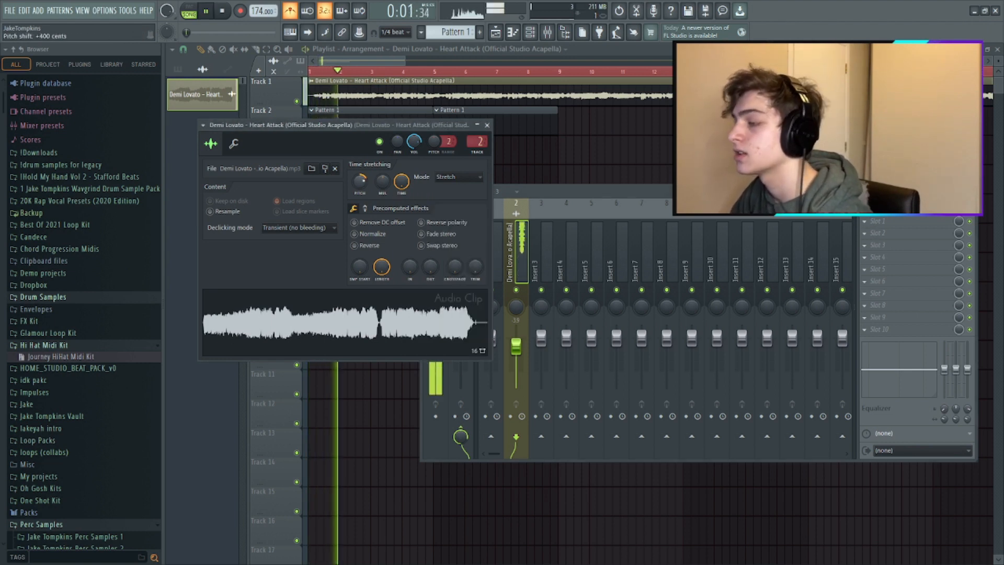
key(space)
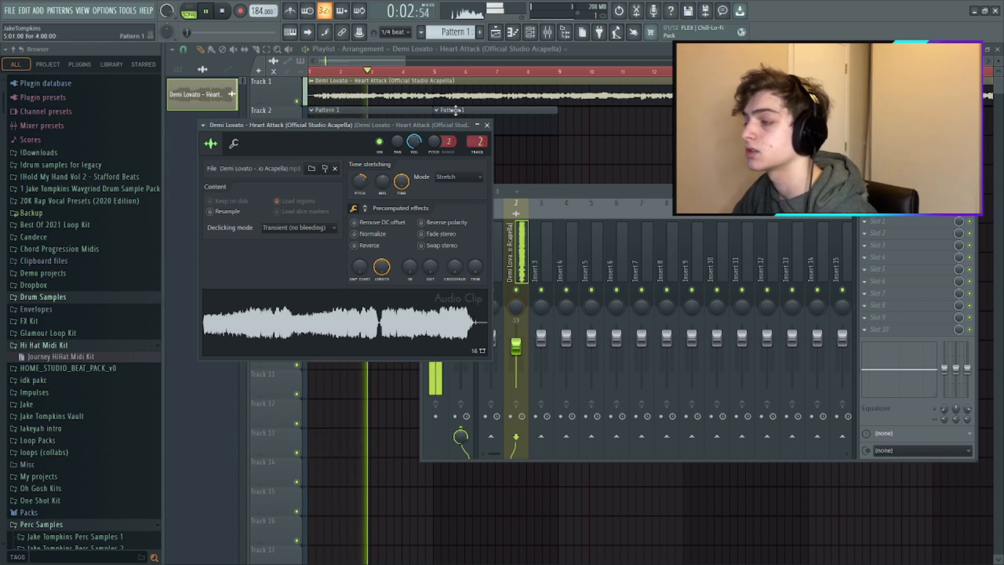
key(space)
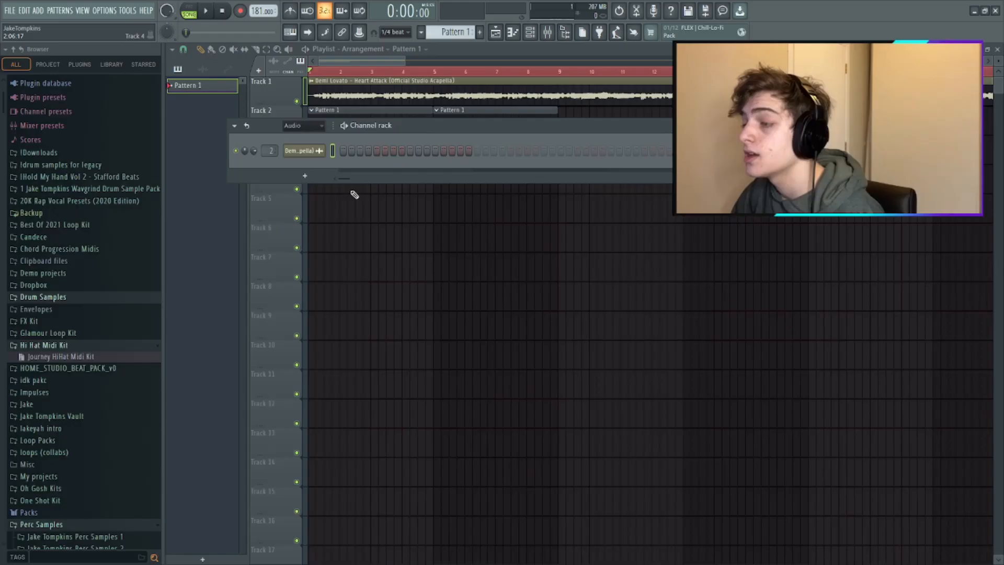
- Add a FLEX instrument and load the Ace Nylon Lite preset from the Essential Guitars pack
click(318, 178)
click(335, 289)
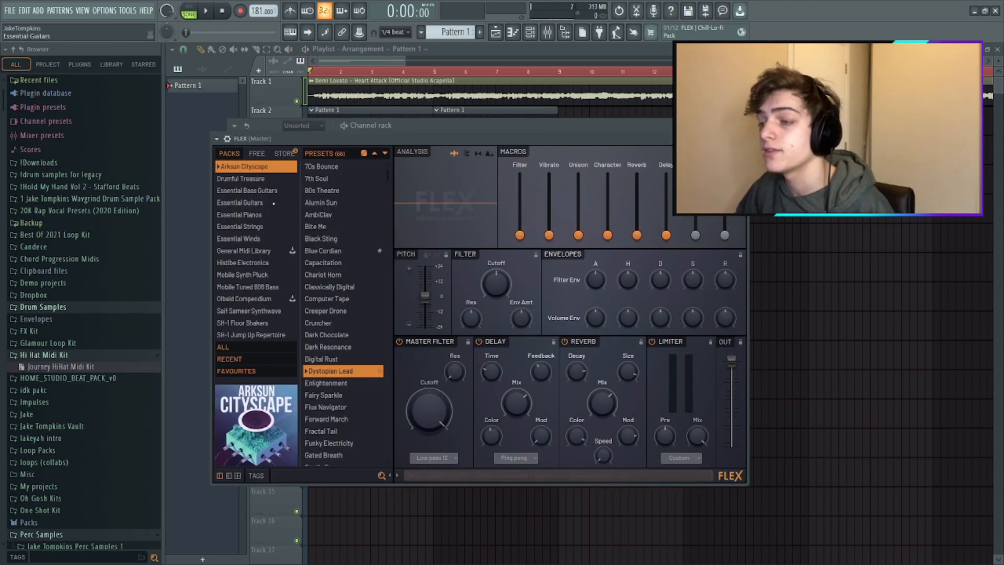
click(321, 167)
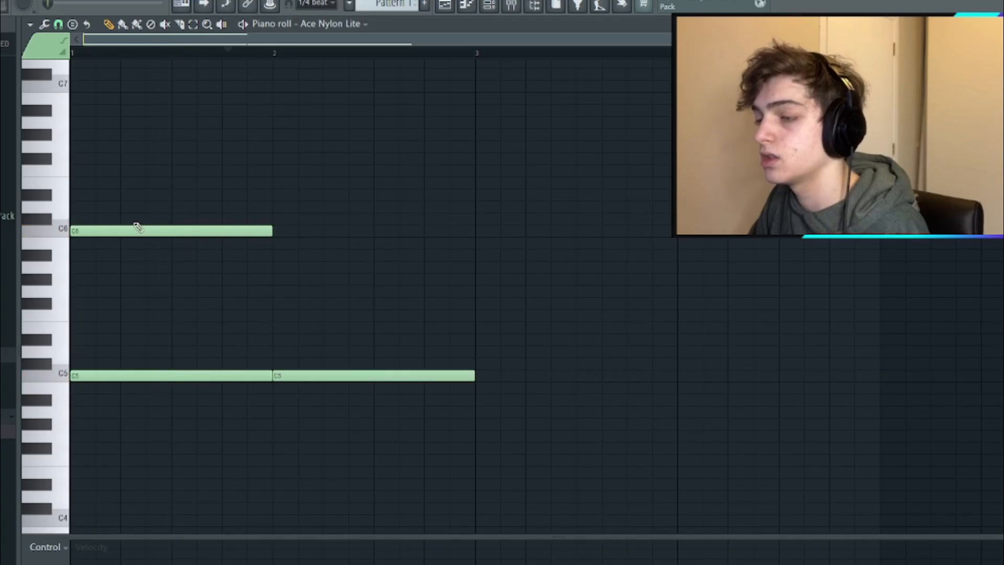
- Open the piano roll for Ace Nylon Lite and enter C5 notes in bars 1 and 2 with staggered D#5 and G5 notes
right_click(134, 229)
click(128, 328)
drag(116, 330, 128, 342)
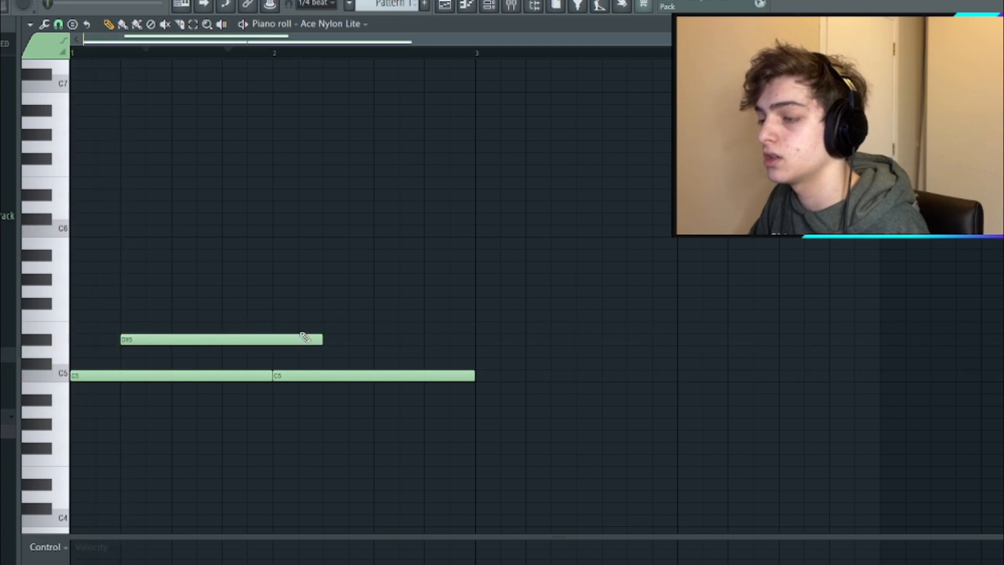
click(171, 291)
key(space)
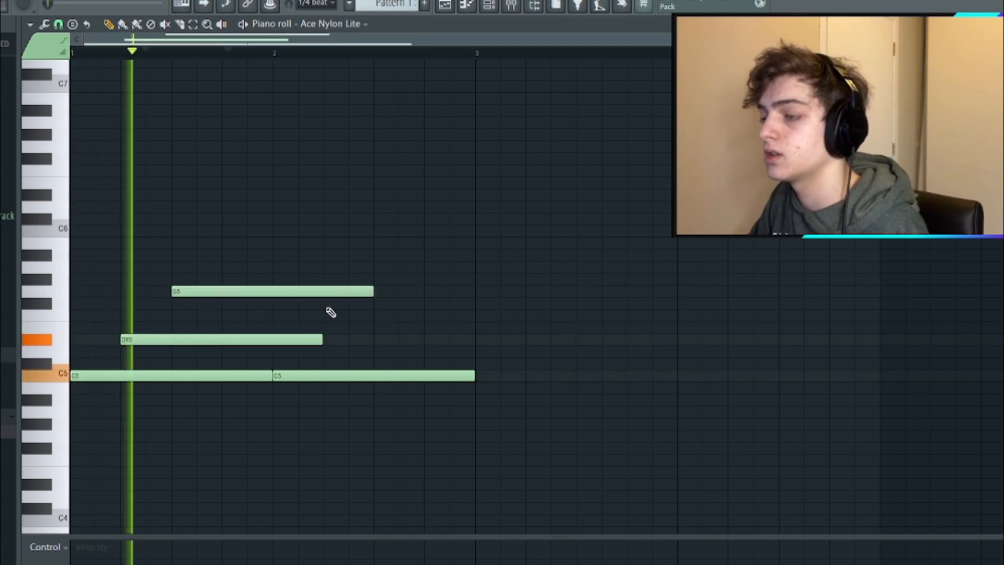
- Add staggered D5 and G5 notes in bar 2 and shorten them to end with the bar
click(338, 341)
key(space)
drag(345, 343, 337, 352)
key(space)
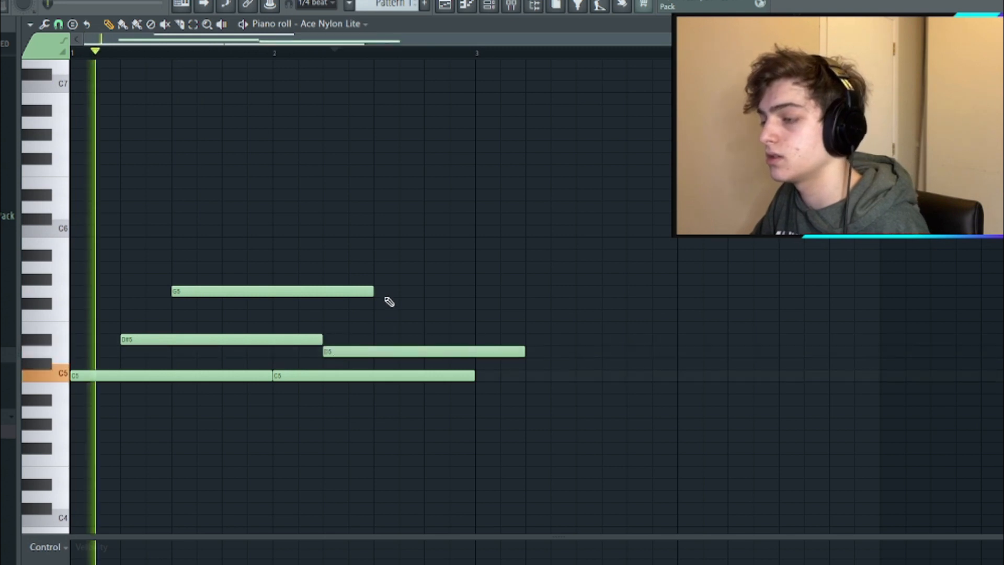
click(385, 293)
drag(529, 352, 480, 352)
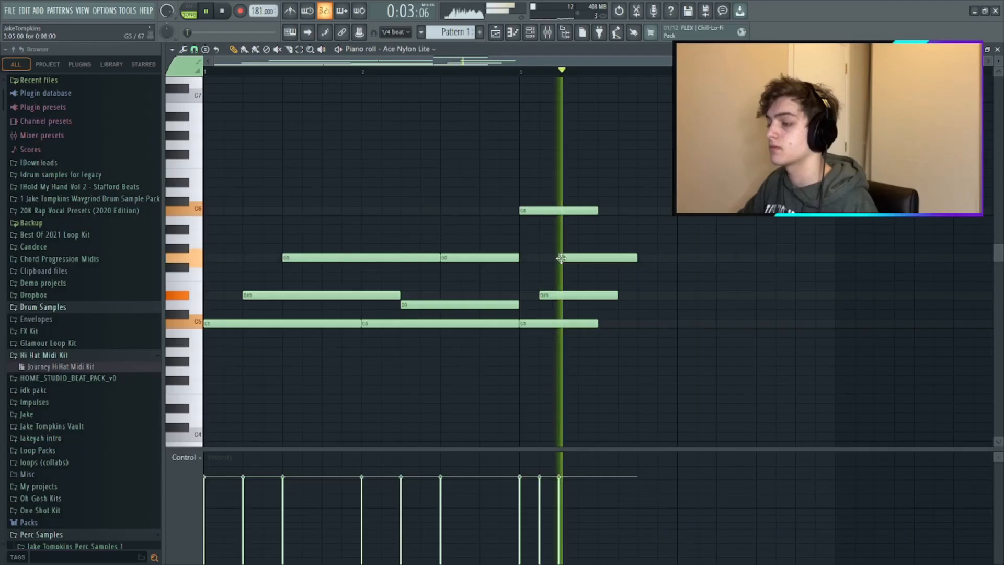
key(space)
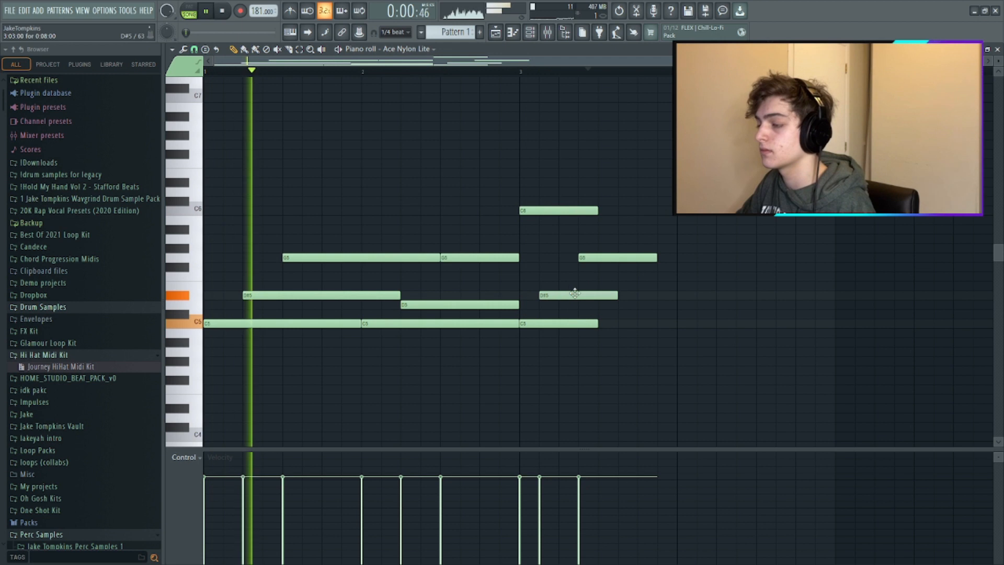
- Shift the D#5 and G5 notes in bar 3 slightly later and extend its C5 and D#5 notes to the bar's end
drag(574, 294, 593, 295)
drag(590, 258, 610, 259)
drag(604, 322, 680, 323)
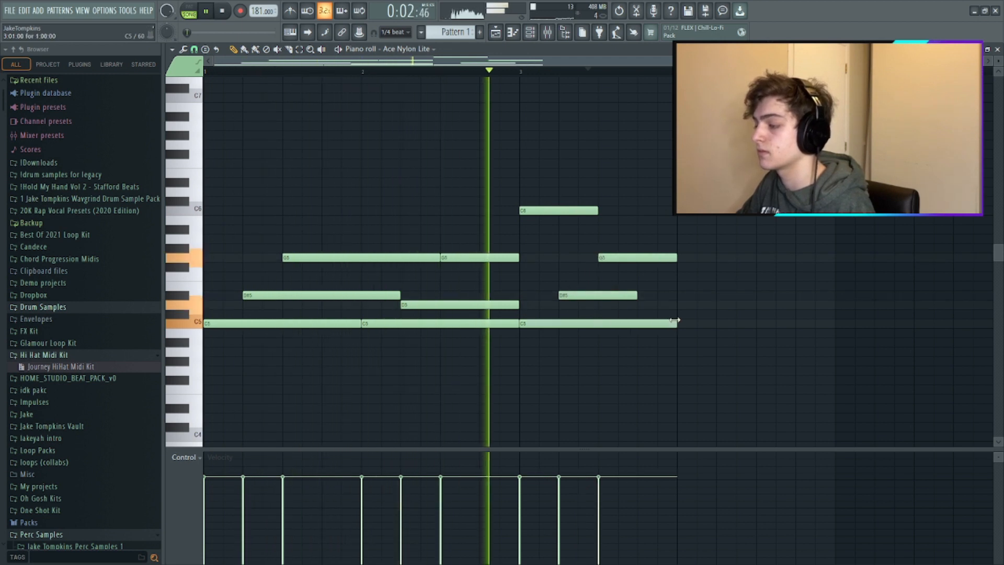
drag(636, 295, 677, 295)
key(space)
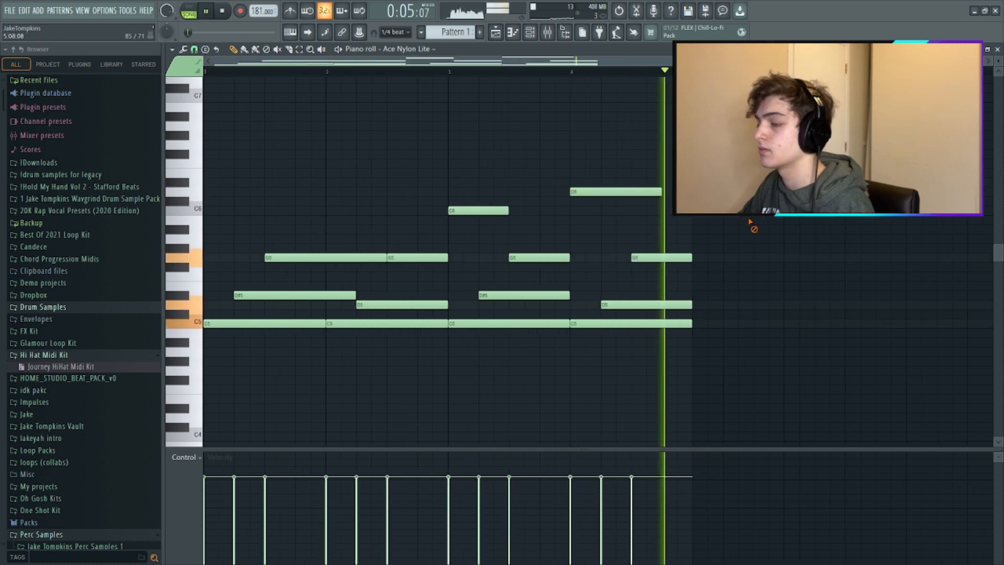
- Fill bar 4 with C5, D5, G5 and D6 notes and play back the melody
key(space)
key(F9)
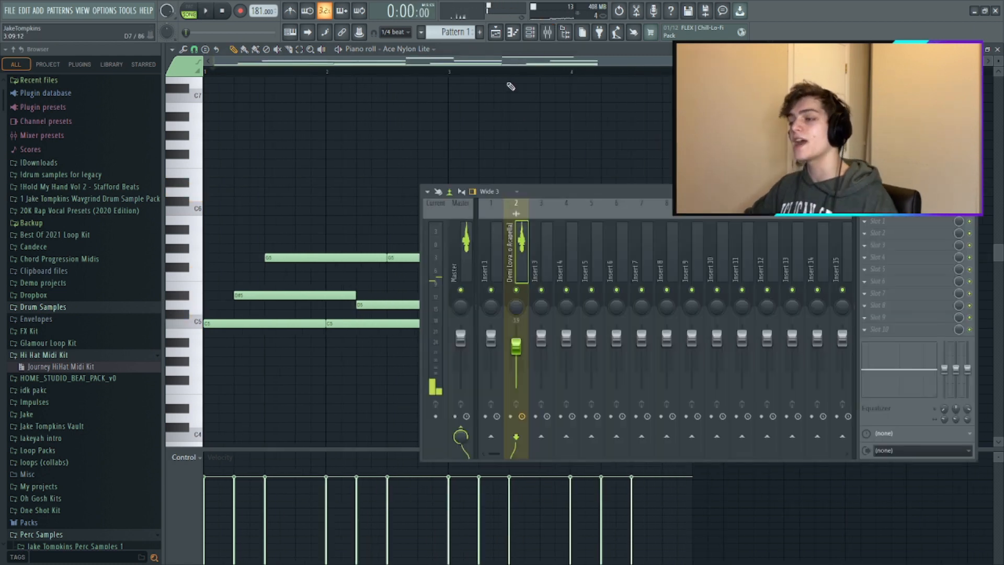
key(F9)
scroll(412, 197, down, 2)
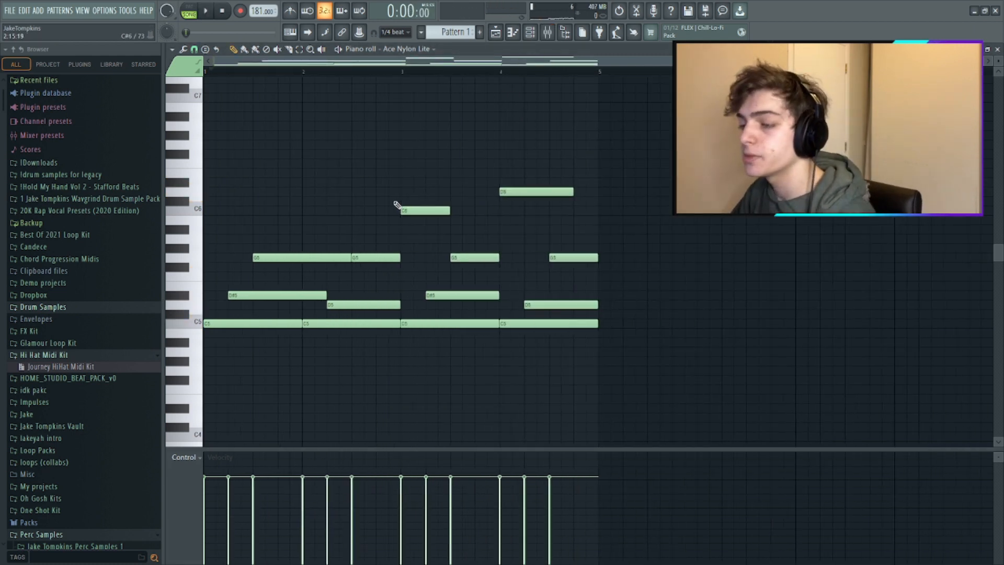
- Try the whole guitar melody one octave lower during playback
key(ctrl+Down)
key(space)
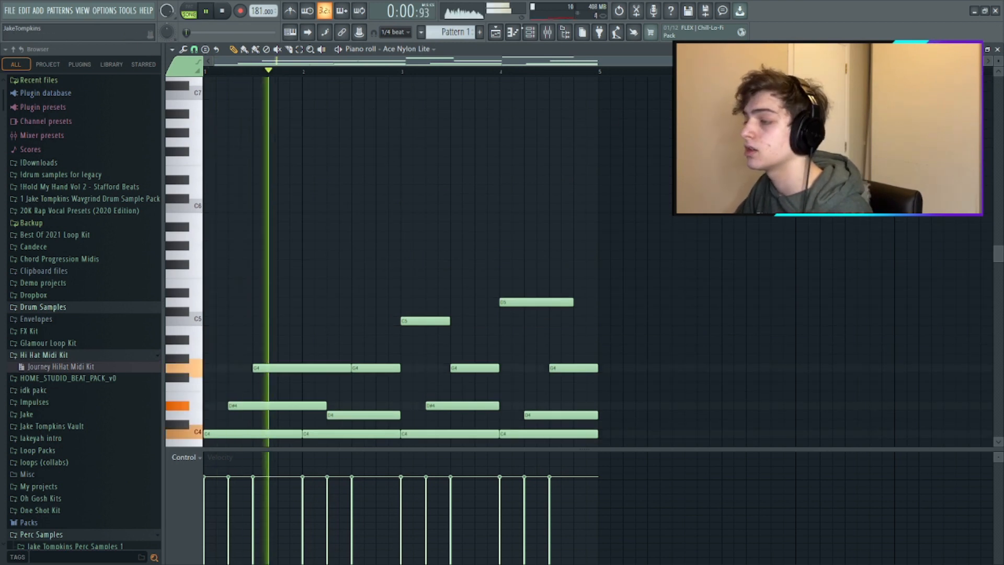
- Route the Ace Nylon Lite channel to mixer track 3 and lower its volume to about -7.7 dB
key(F6)
key(space)
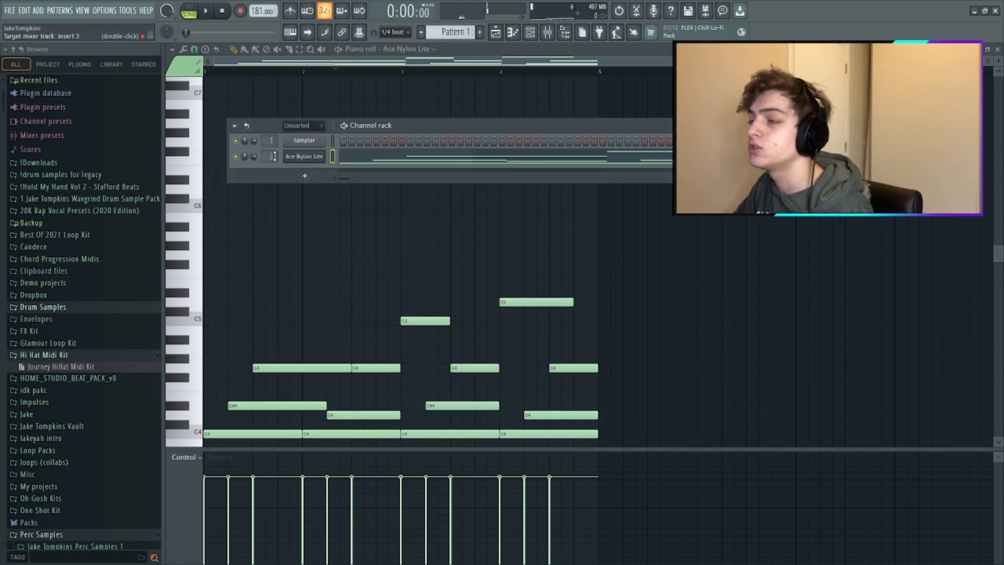
key(F9)
key(space)
key(space)
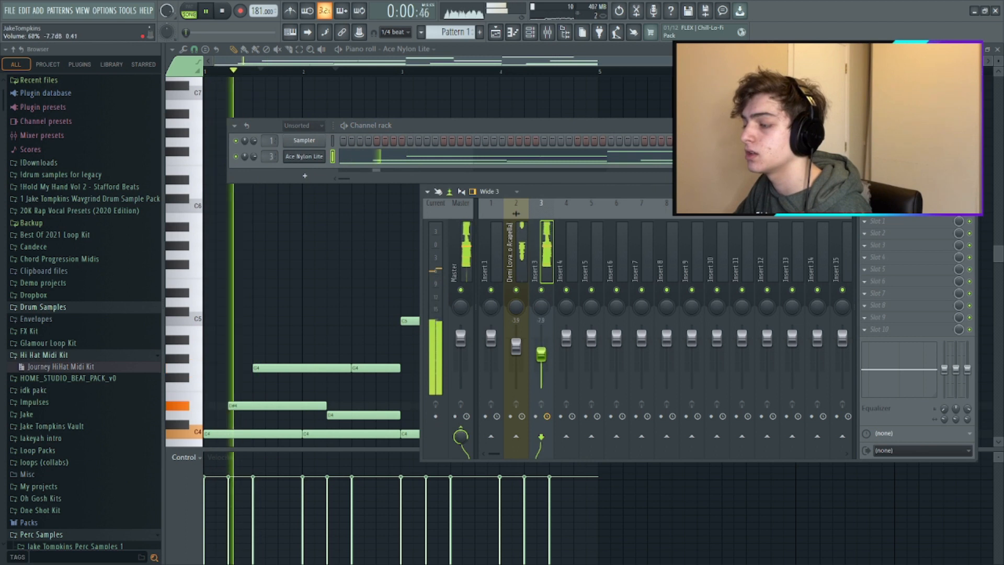
- Transpose the whole guitar melody back up one octave and play it
click(363, 293)
key(space)
key(ctrl+Up)
key(space)
- Add sustained bass notes under the melody, C4 over bars 1 and 2 and G3 over bars 3 and 4
key(space)
scroll(384, 284, down, 3)
drag(226, 320, 398, 323)
key(space)
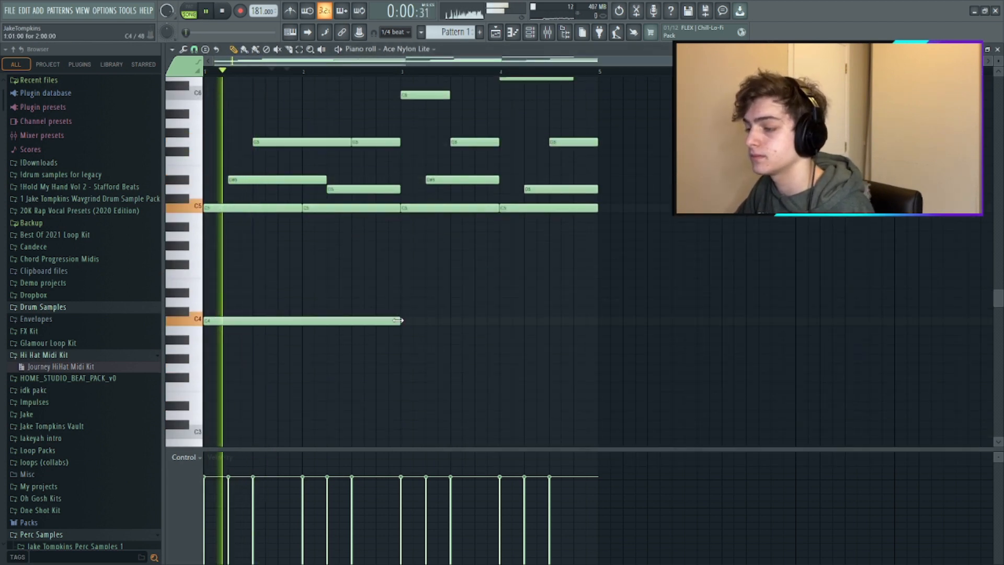
click(404, 367)
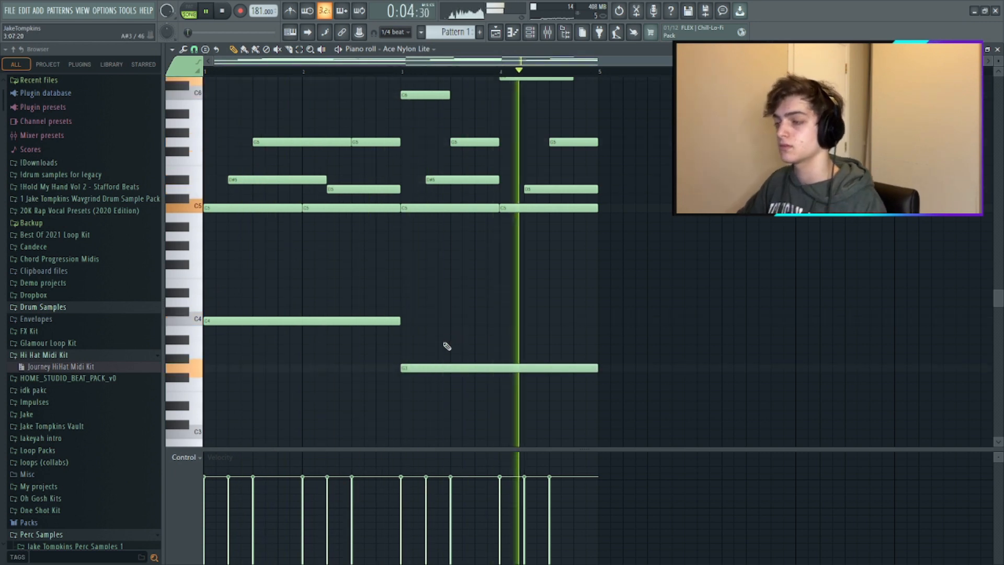
scroll(447, 349, up, 2)
key(space)
scroll(244, 267, up, 6)
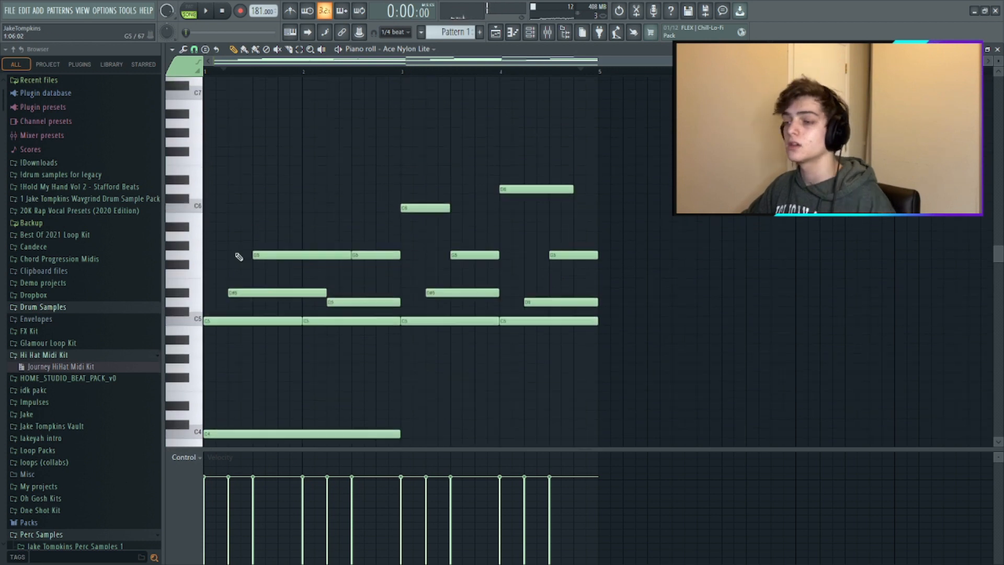
- Add a sustained C6 over bars 1 and 2 and G6 over bars 3 and 4, and extend the melody to eight bars
key(space)
scroll(230, 204, up, 2)
drag(421, 190, 424, 168)
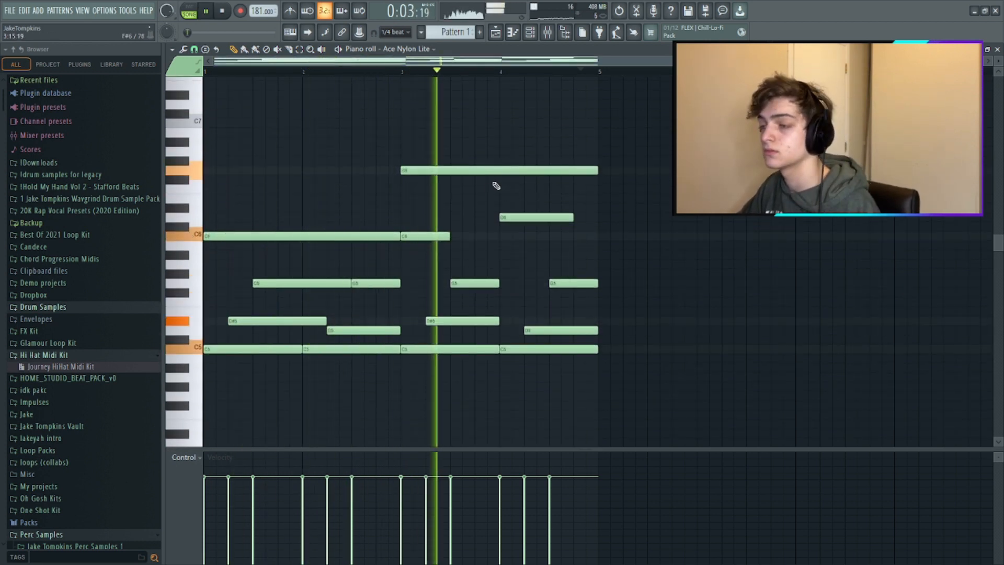
key(space)
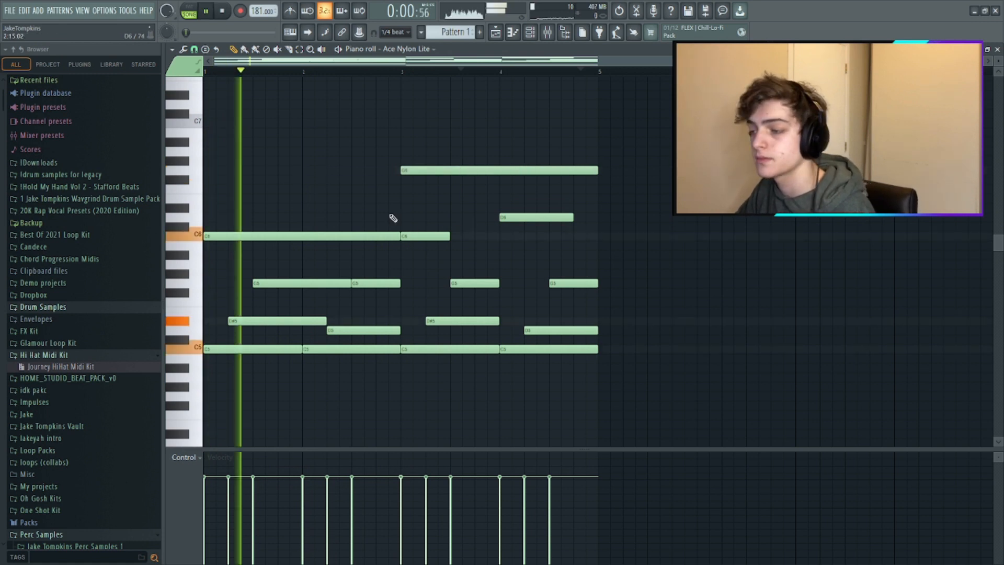
click(530, 33)
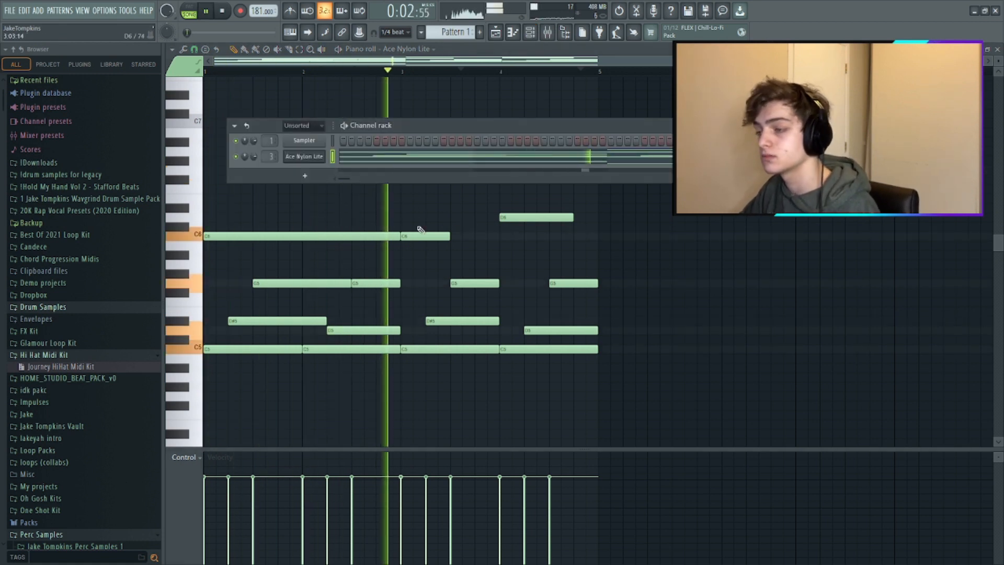
key(F6)
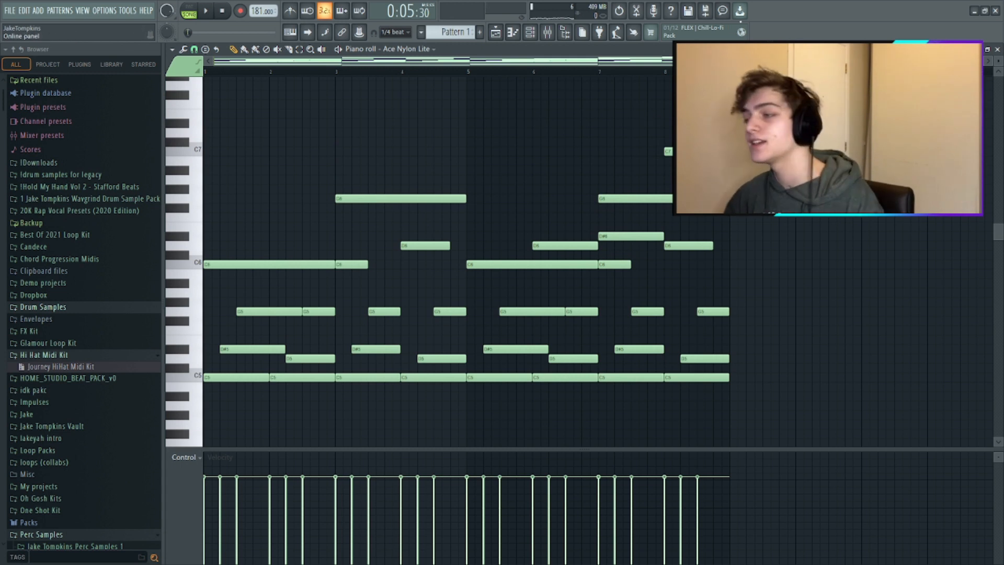
- Add a short D6 and D#6 ornament late in bar 1, followed by a D6 held until bar 3
ctrl+scroll(214, 210, up, 3)
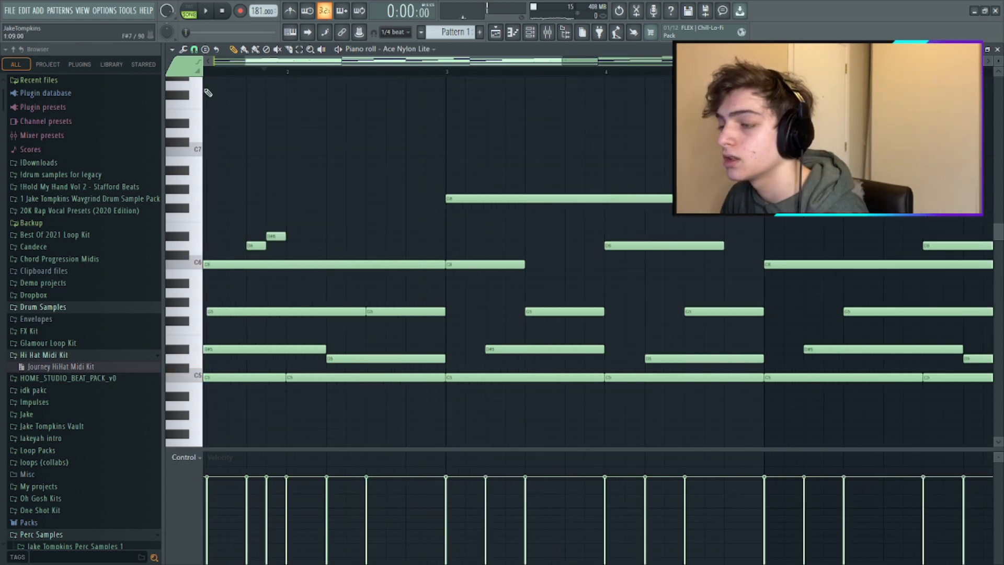
click(200, 51)
click(204, 168)
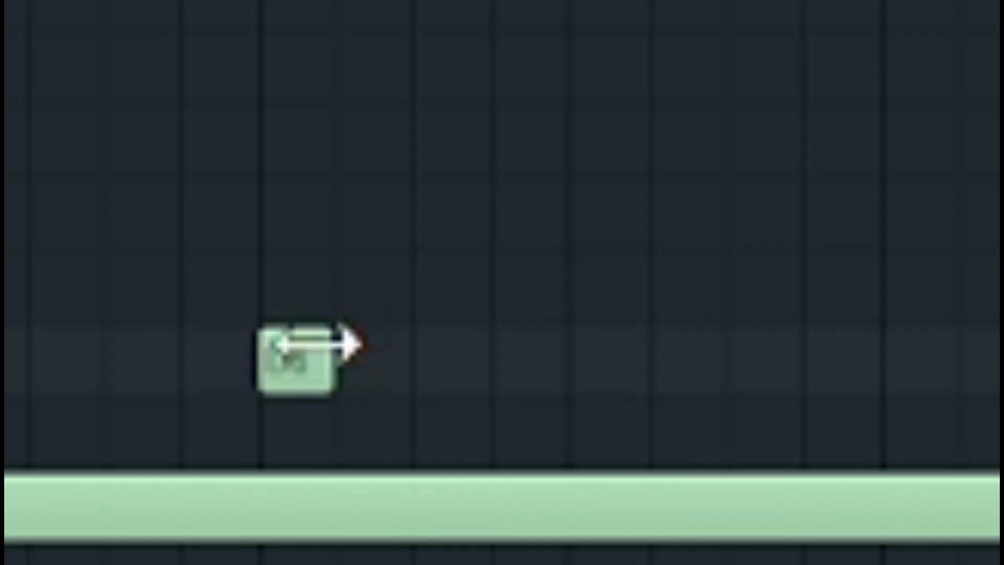
click(261, 236)
click(271, 245)
key(space)
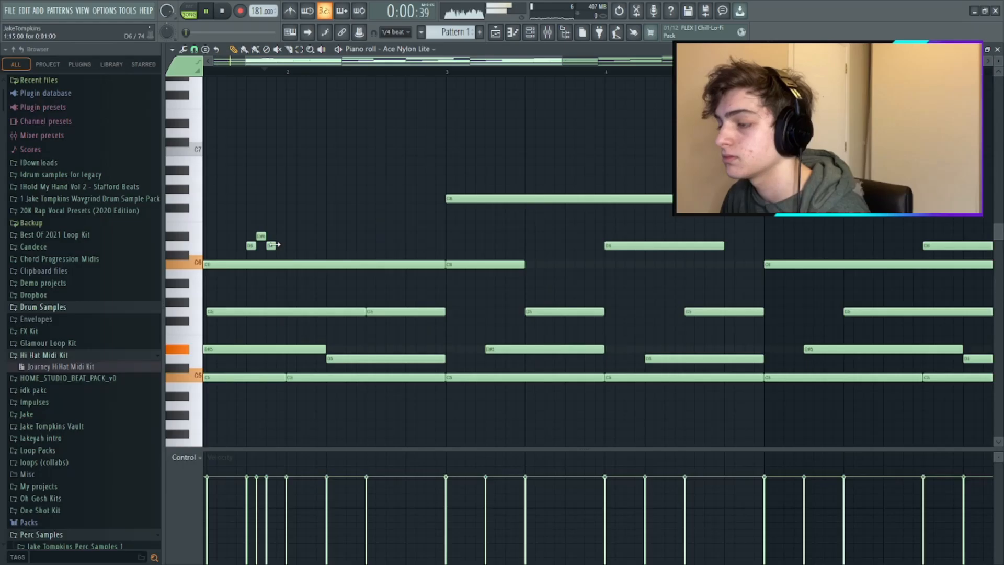
drag(283, 244, 442, 245)
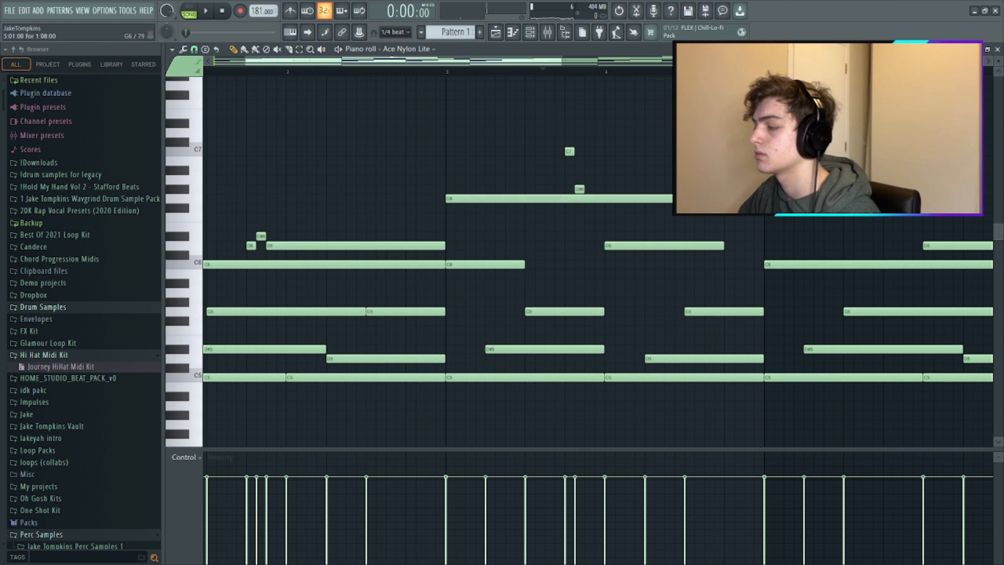
- Break the held G6 near the end of bar 3 with quick C7 and G#6 notes, resume G6, and play it back
drag(598, 195, 680, 198)
key(space)
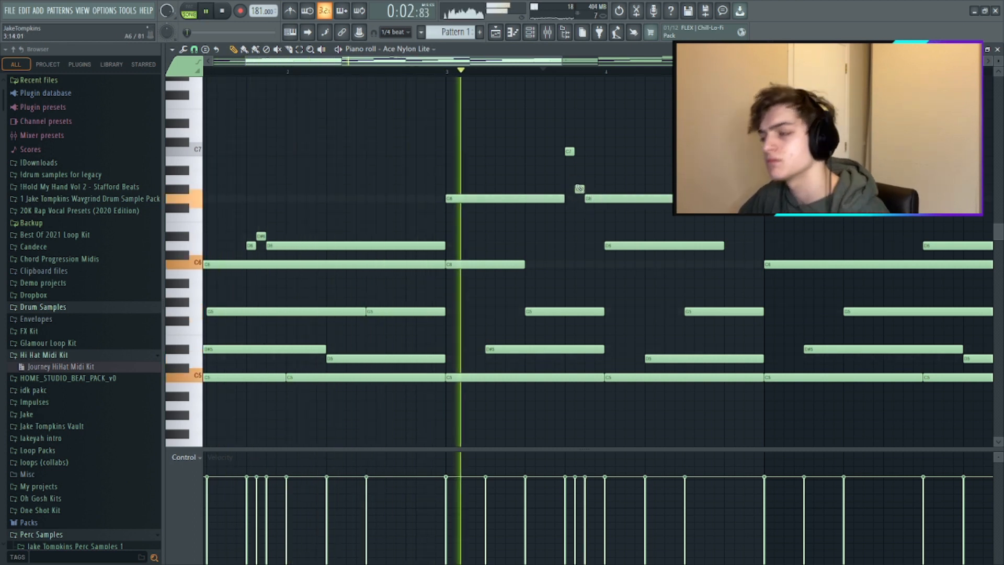
key(space)
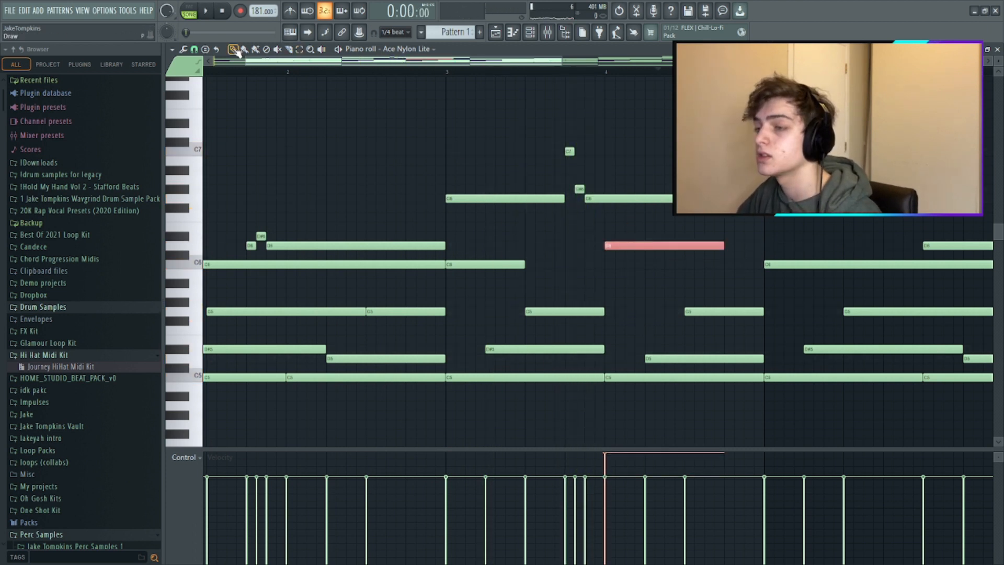
- Play the melody from the middle bars onward to check how bars 3 to 7 flow
click(460, 75)
key(space)
ctrl+click(522, 99)
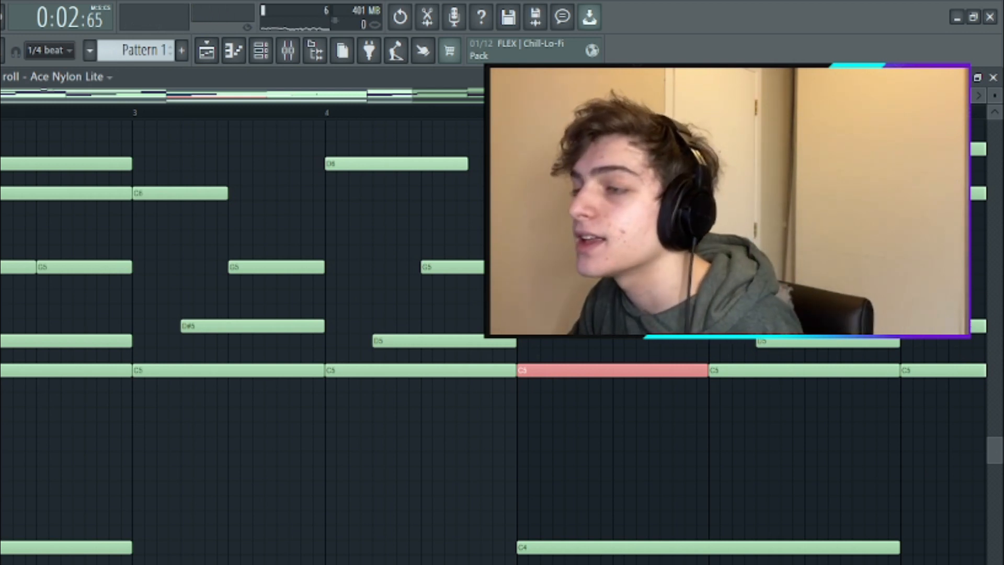
click(330, 113)
key(space)
scroll(675, 267, up, 1)
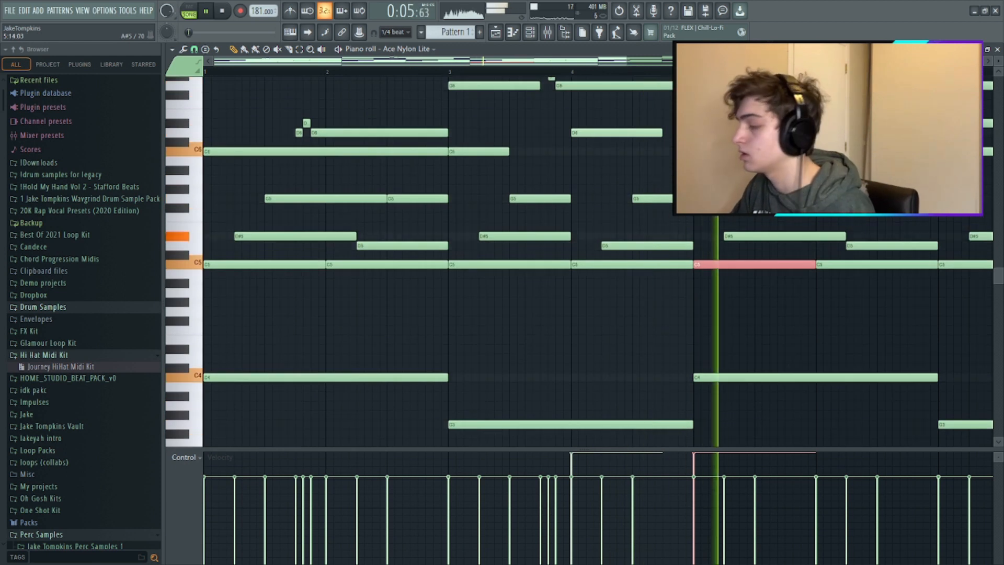
scroll(794, 170, down, 2)
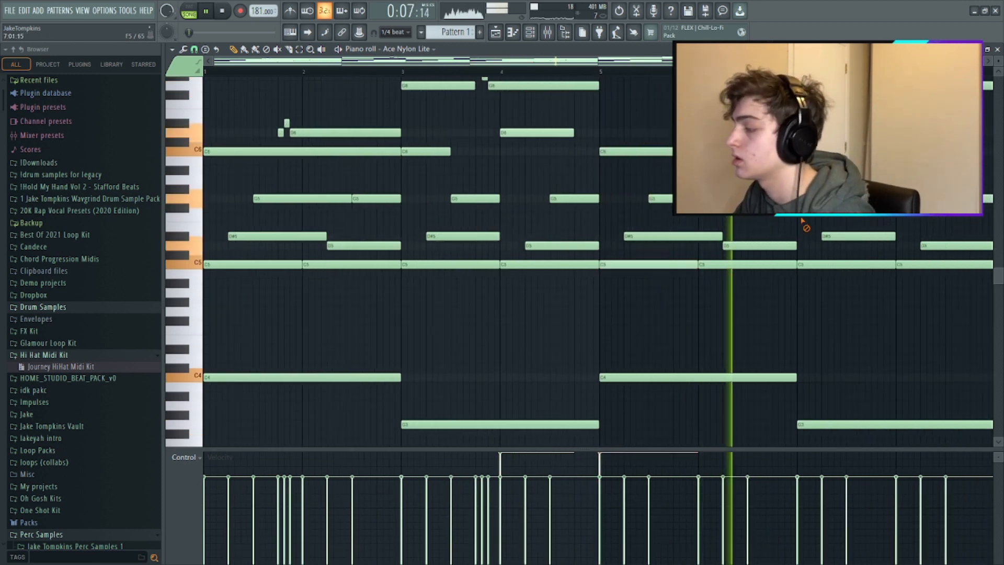
scroll(795, 221, up, 2)
key(space)
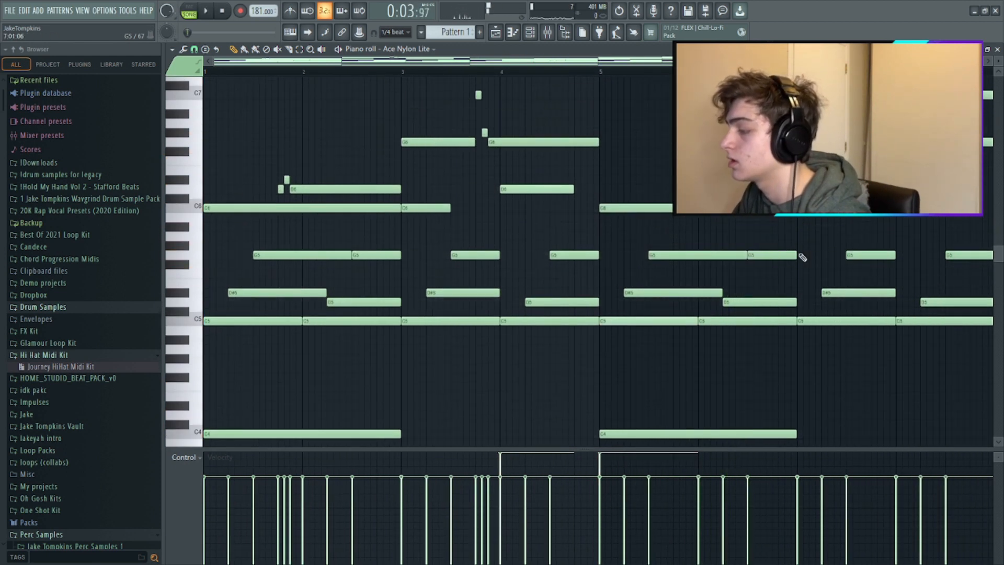
- Add a quick G5, G#5, G5 ornament at the end of bar 6 and play it back
scroll(778, 255, up, 2)
scroll(779, 253, up, 1)
click(780, 253)
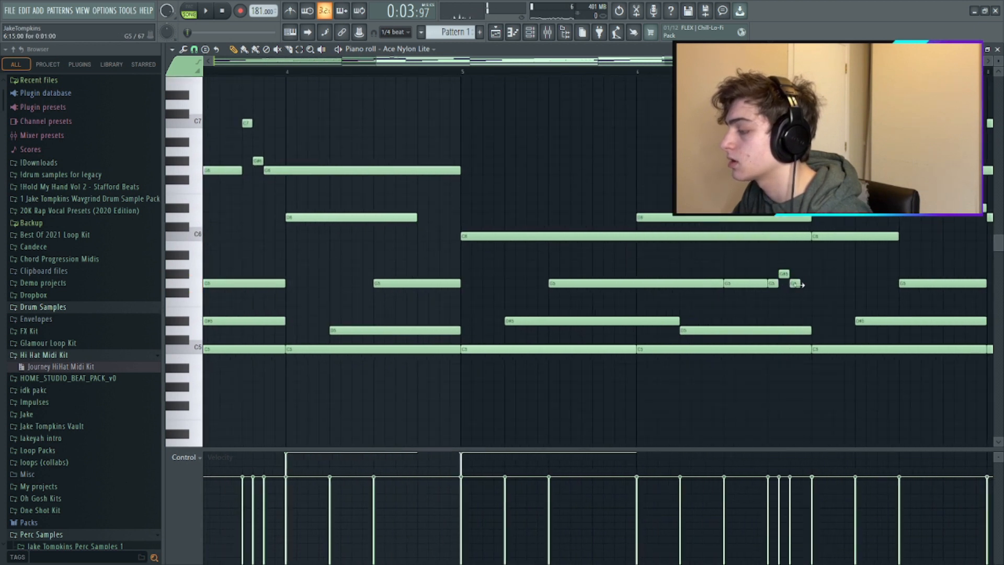
key(space)
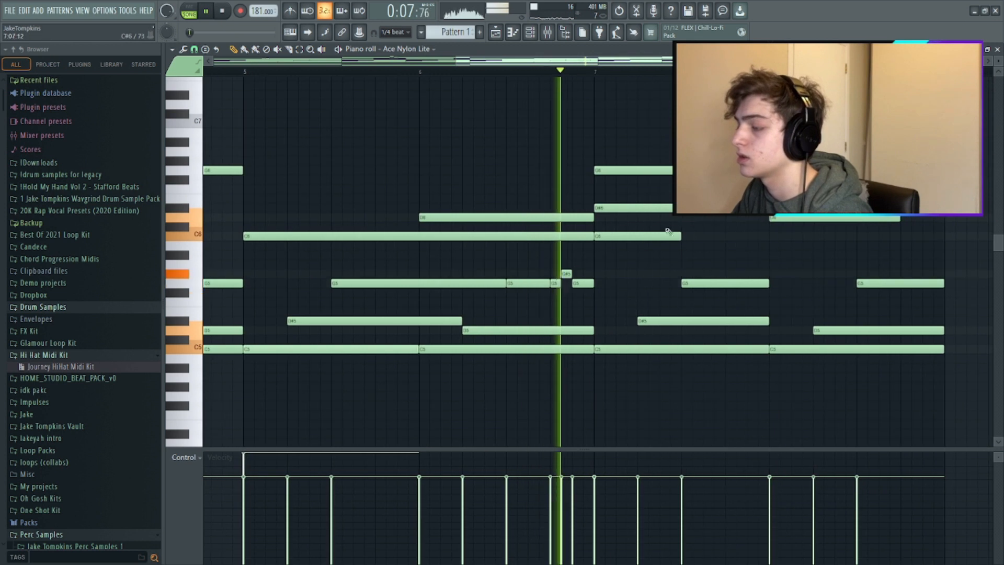
scroll(633, 256, down, 1)
scroll(820, 190, down, 2)
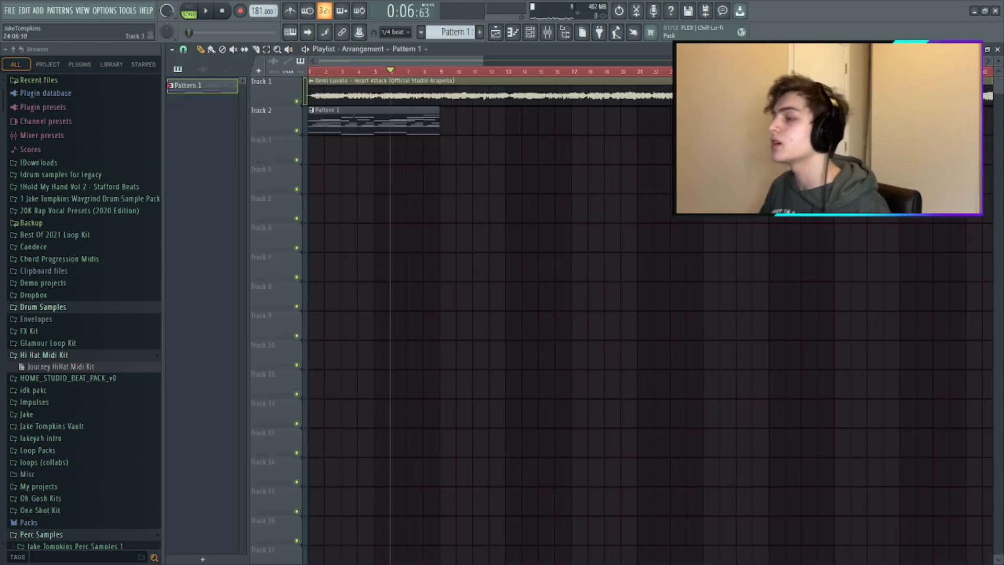
- Slice the acapella at bar 17, remove everything before the cut, and move the remaining clip to the start
scroll(604, 129, down, 2)
click(633, 73)
key(space)
key(space)
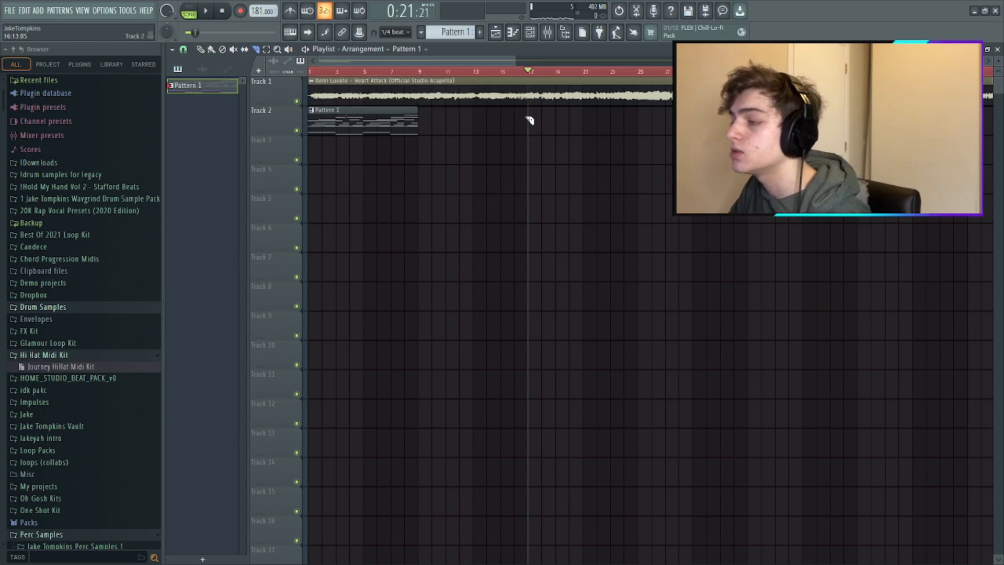
right_click(529, 92)
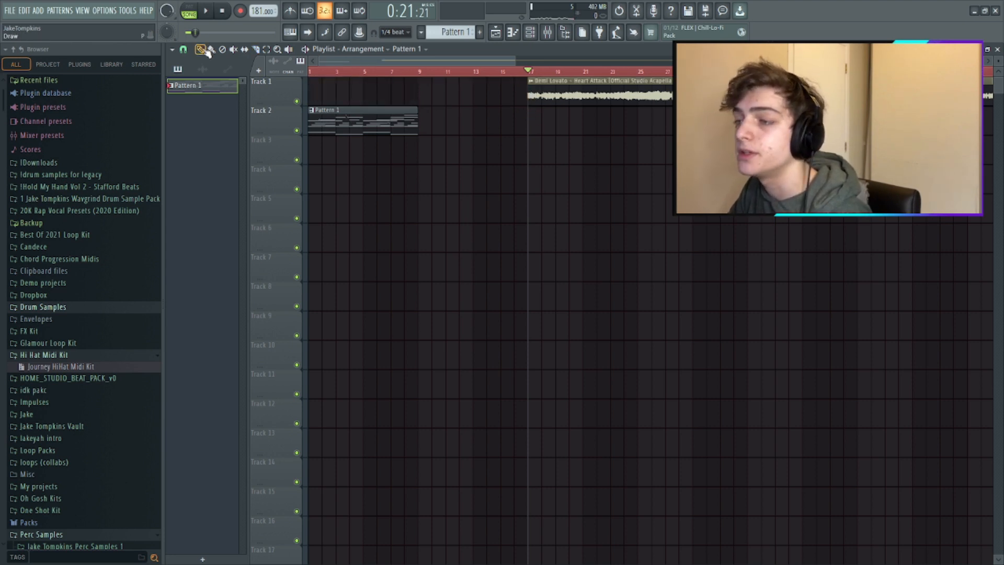
drag(583, 99, 322, 75)
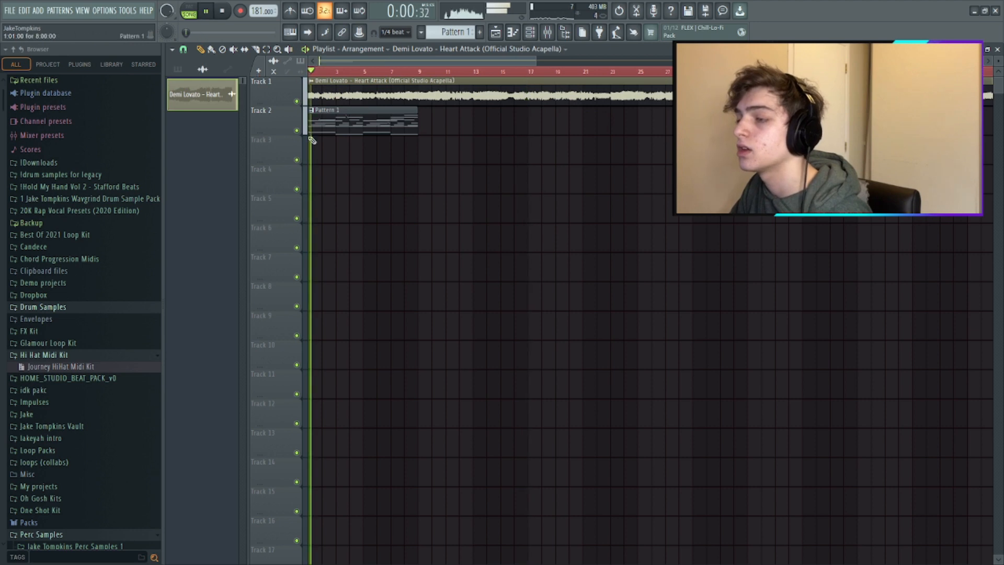
- Add Fruity Parametric EQ 2 with the Old Telephone preset to the acapella's mixer track and lower the track's volume
scroll(311, 135, up, 5)
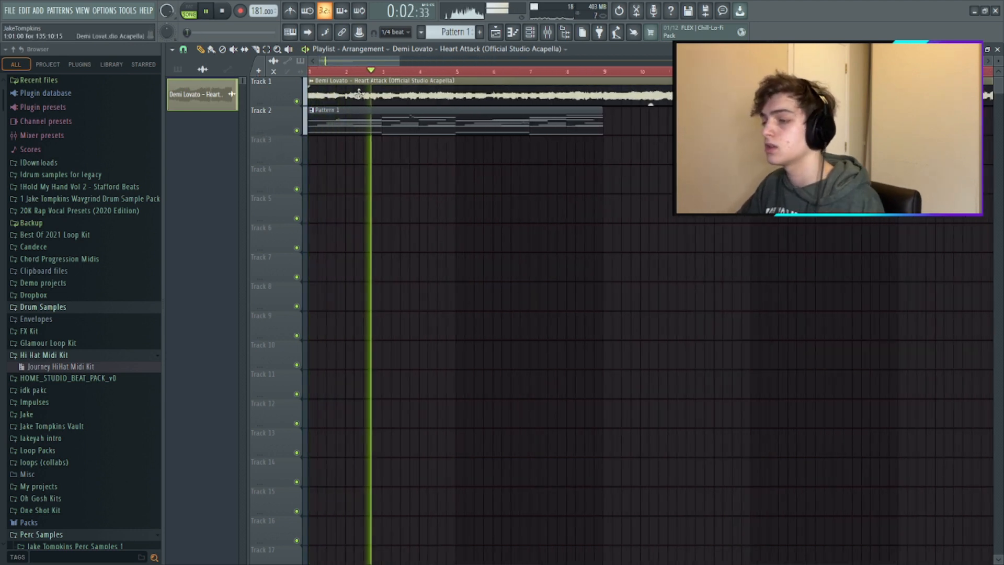
double_click(359, 93)
click(548, 33)
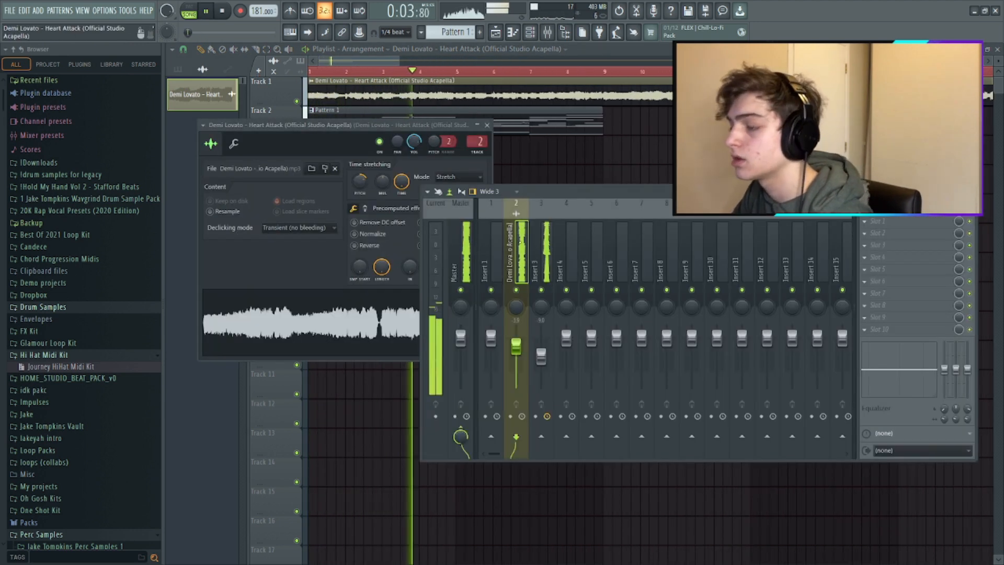
click(891, 220)
click(732, 351)
key(space)
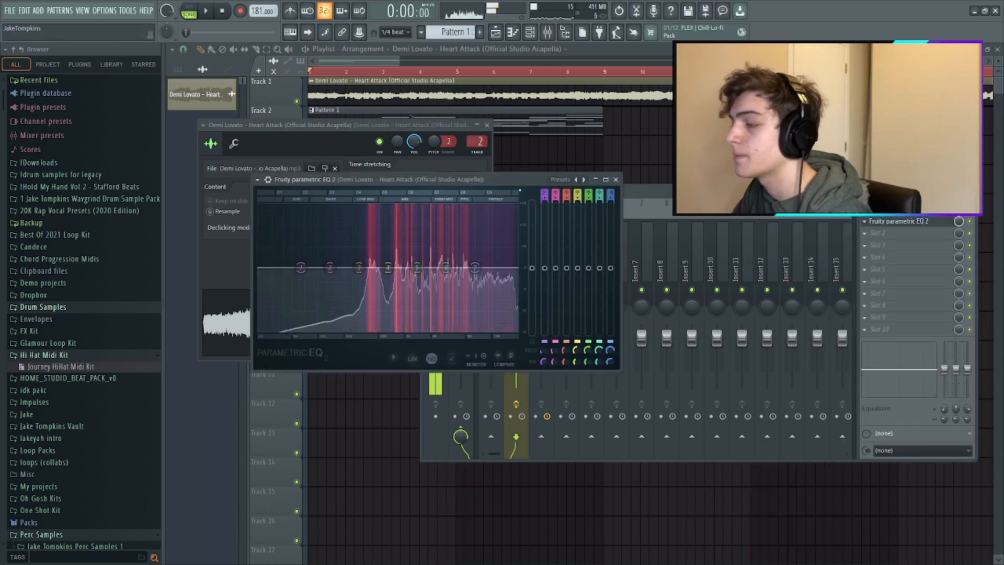
click(560, 179)
click(581, 265)
key(space)
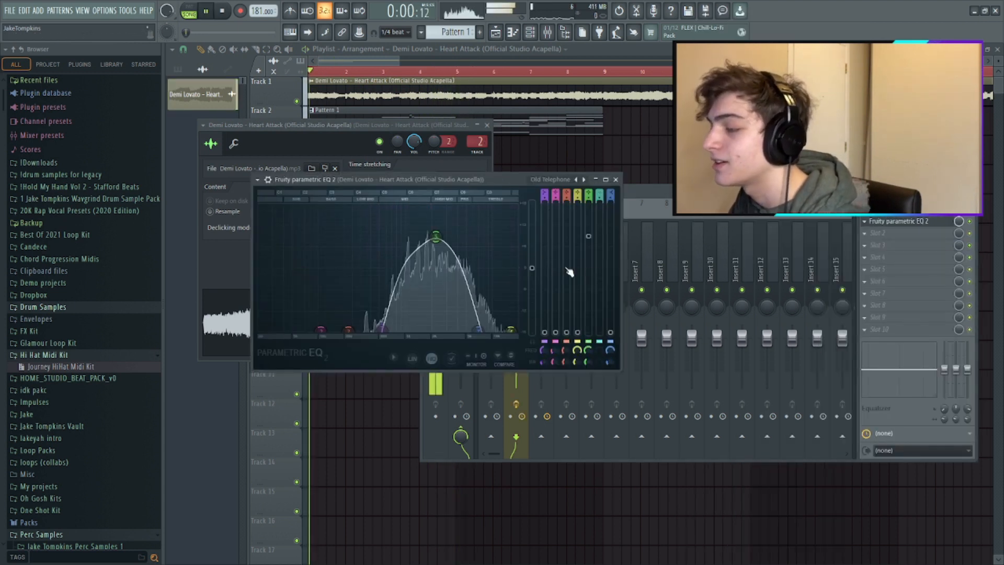
drag(515, 339, 522, 358)
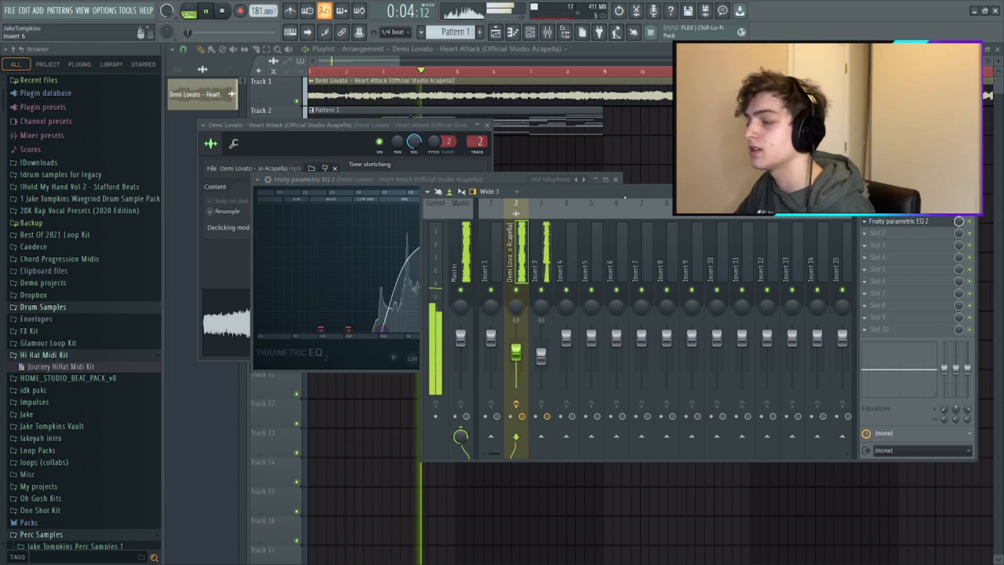
- Extend the Pattern 1 clip to 16 bars and duplicate the eight-bar guitar melody after itself
right_click(596, 155)
drag(602, 124, 898, 124)
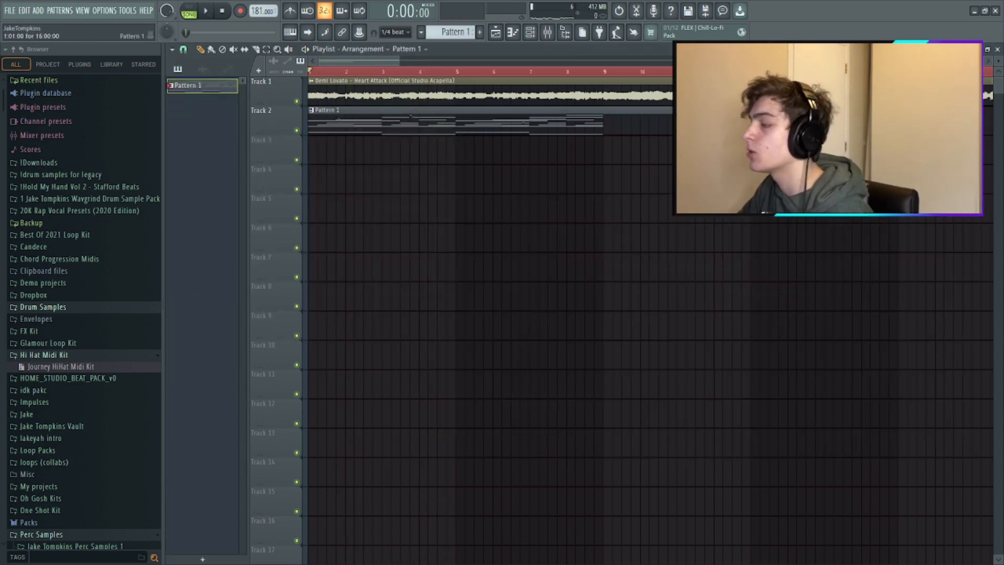
key(F7)
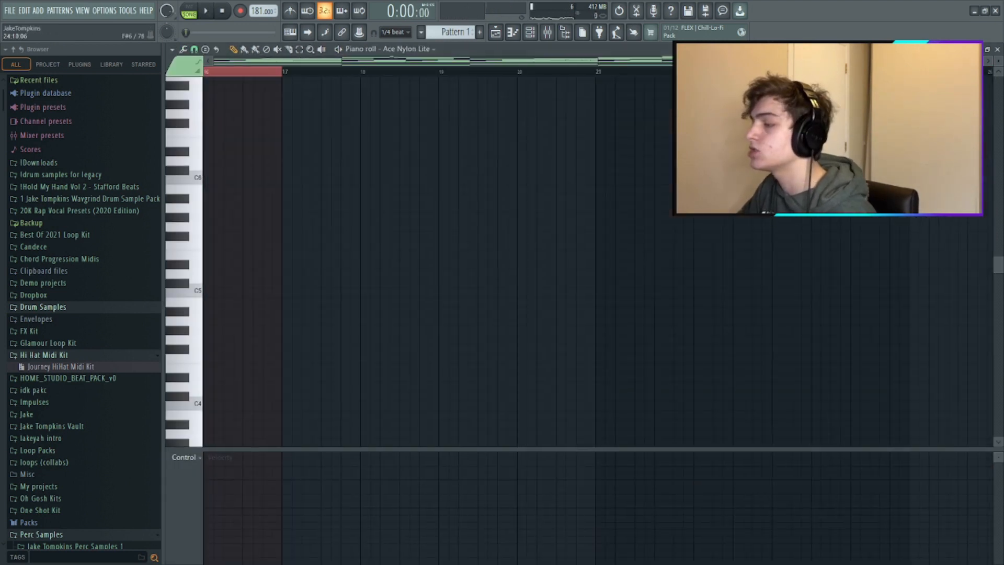
key(ctrl+a)
key(ctrl+b)
- Rewrite bars 3 and 4 with sustained B4, D5, G5 and B5 notes under a run of short high notes
drag(336, 73, 469, 76)
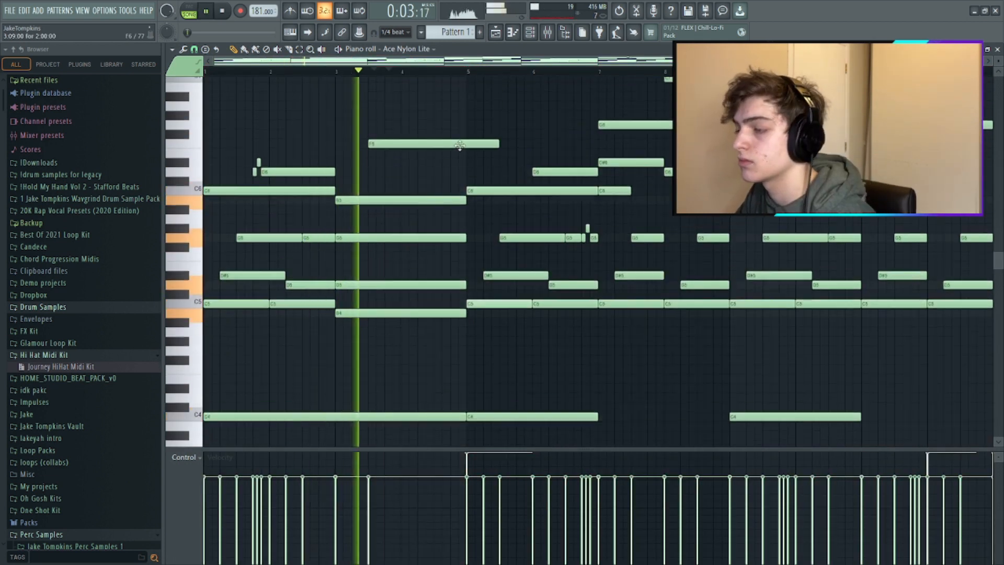
key(space)
mouse_move(377, 140)
mouse_down()
mouse_move(376, 114)
mouse_move(375, 133)
mouse_up()
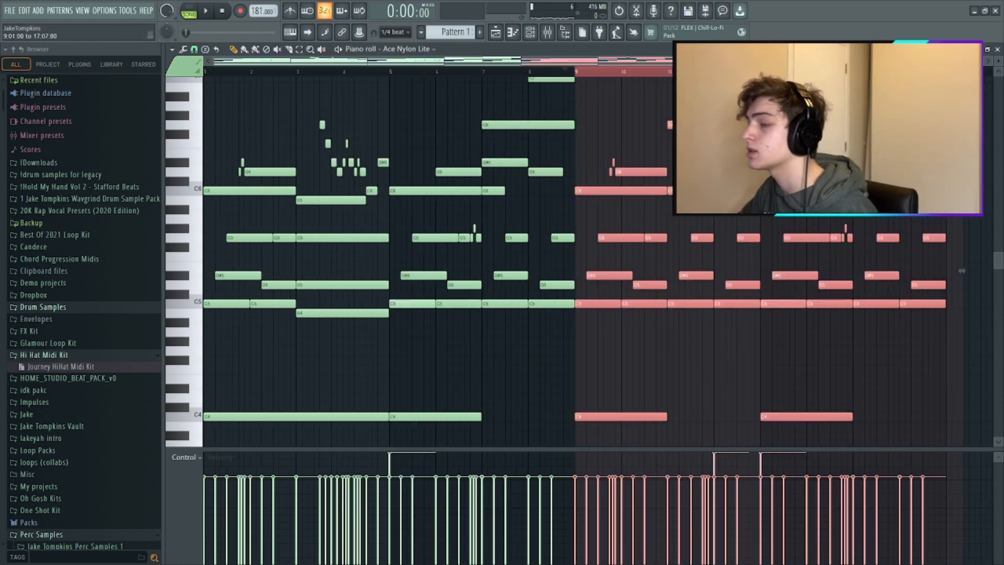
- Set the bass note under bars 13 and 14 to G#3 and add Fruity Reeverb 2 to mixer insert 3
click(576, 72)
key(space)
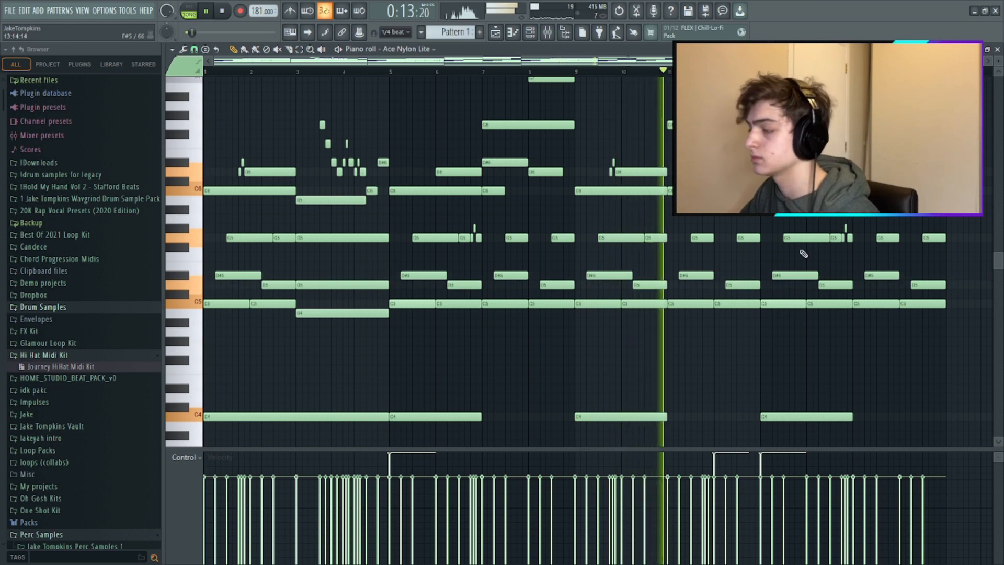
scroll(916, 273, up, 3)
scroll(964, 253, down, 1)
scroll(972, 251, up, 2)
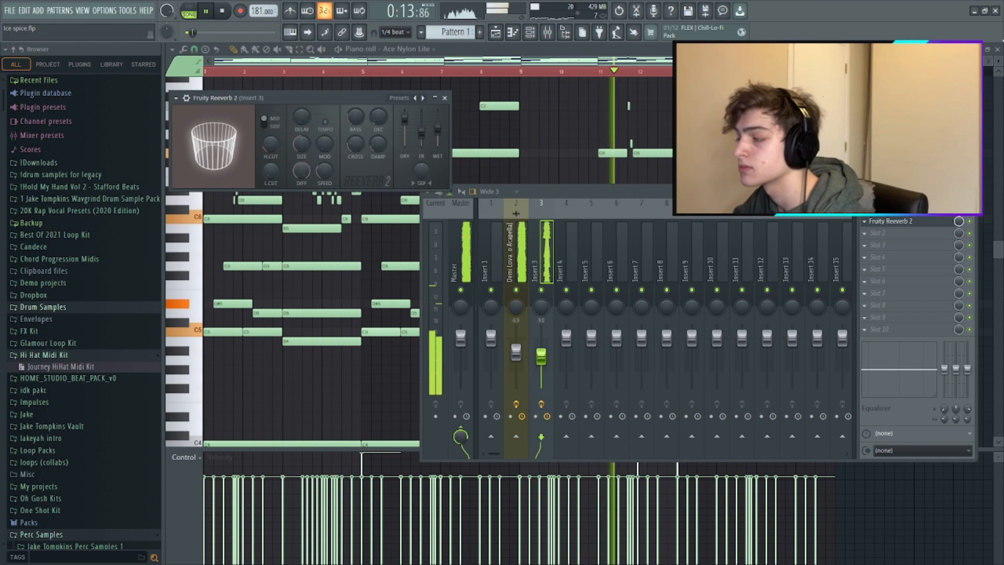
click(654, 119)
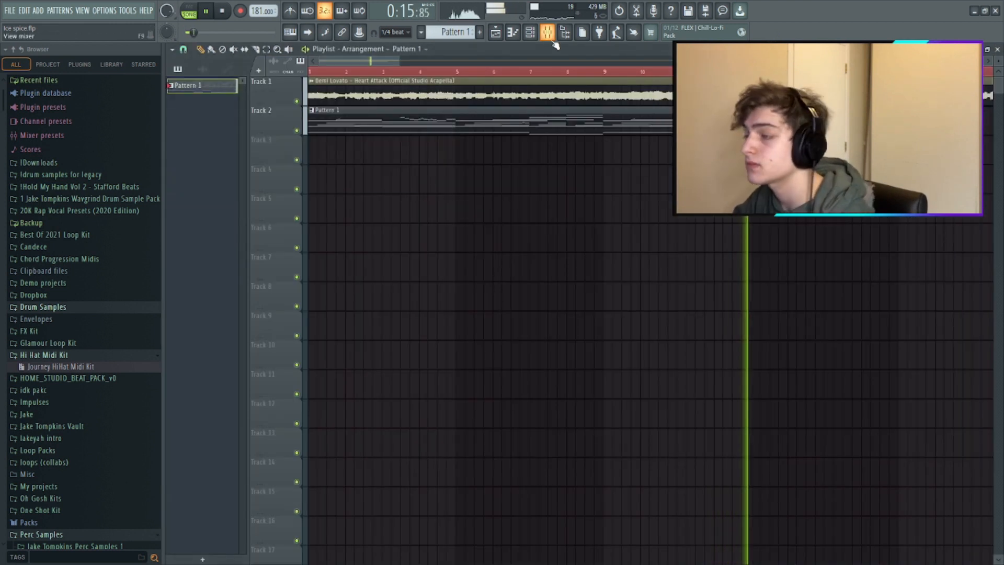
- Reopen the guitar melody's notes, listen through its last bars, and return to the playlist
click(531, 33)
key(F6)
double_click(618, 120)
scroll(883, 238, down, 3)
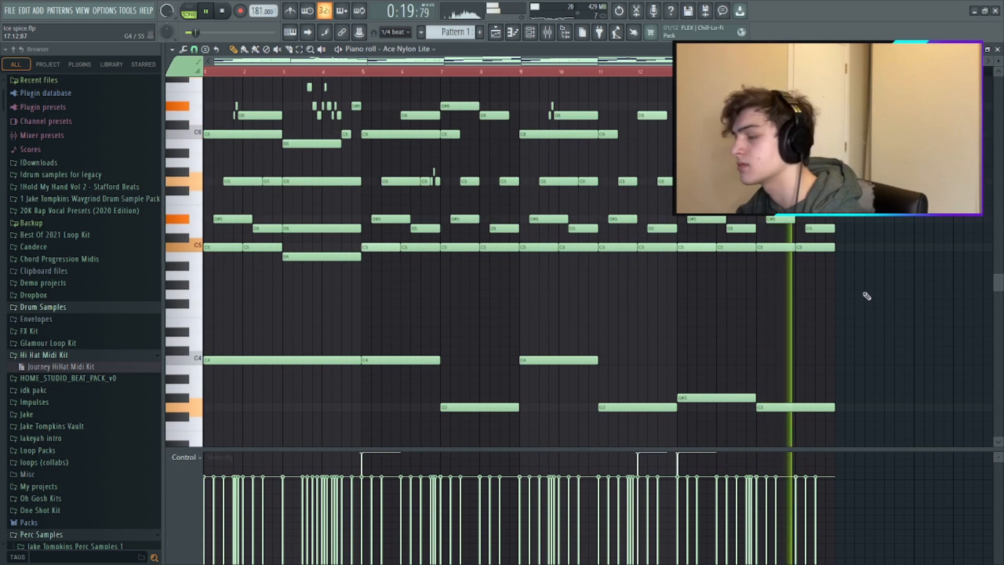
scroll(865, 298, up, 3)
click(999, 50)
key(space)
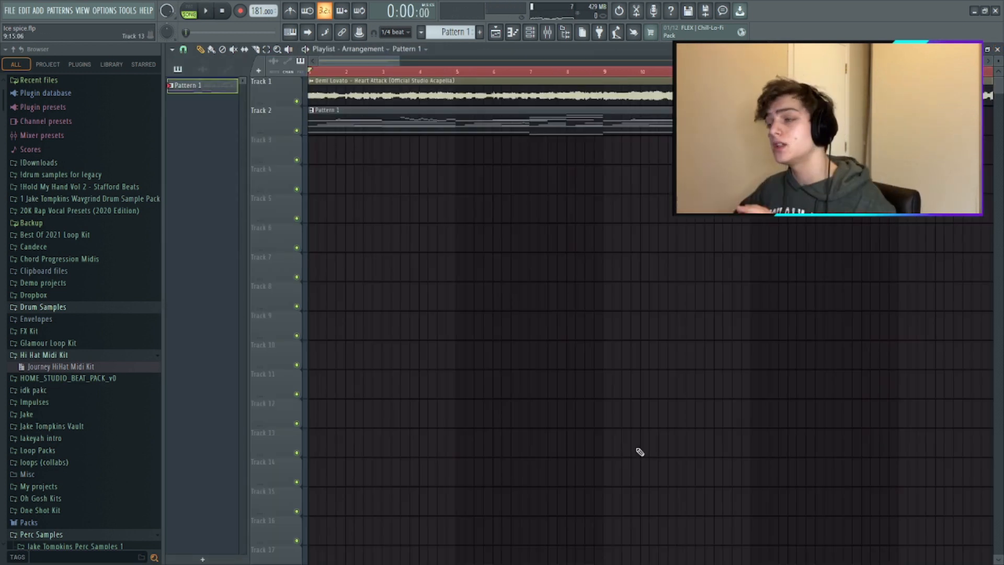
- Add a reFX Nexus channel and load a preset from the EX Codeine Dream category
click(531, 40)
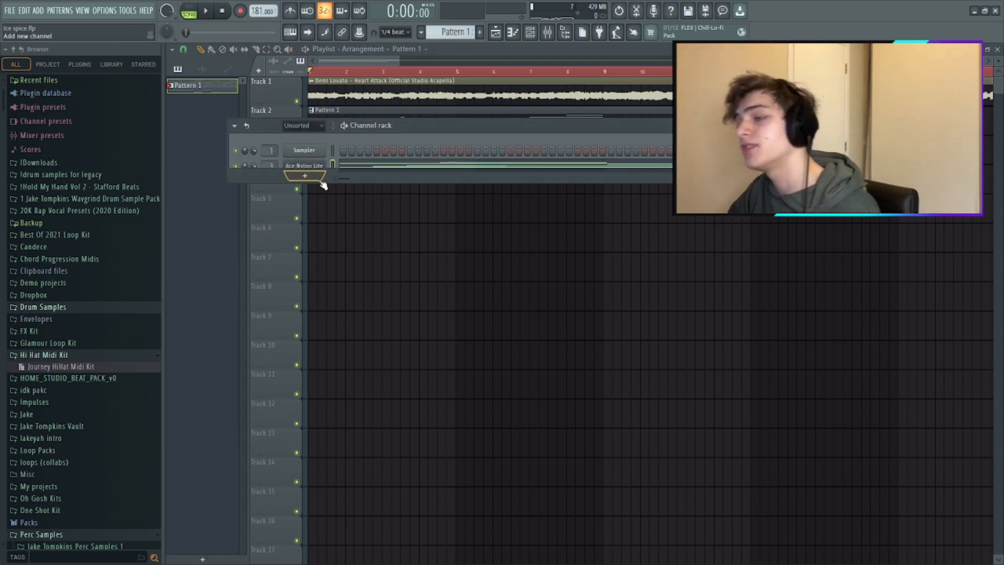
click(305, 176)
click(399, 113)
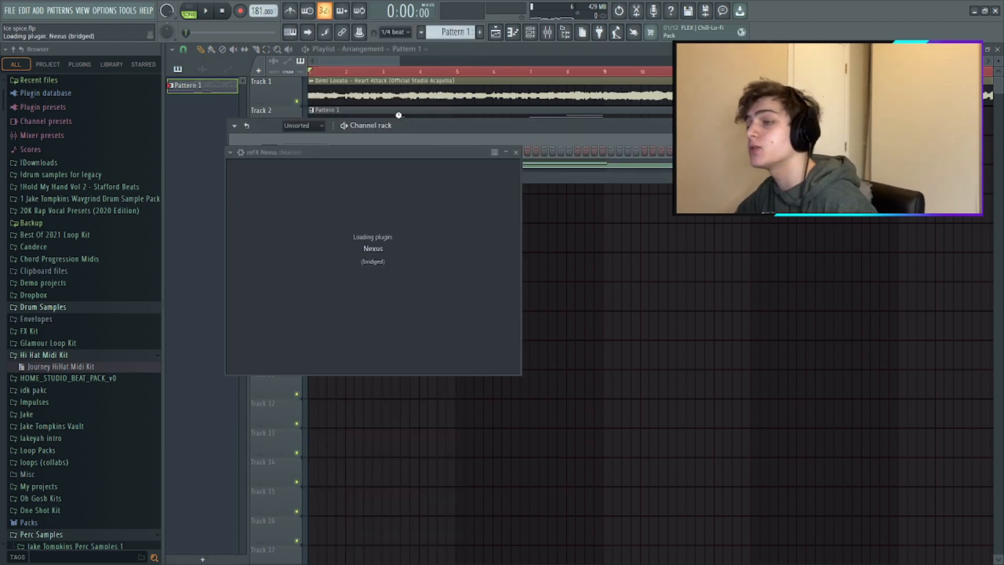
click(401, 271)
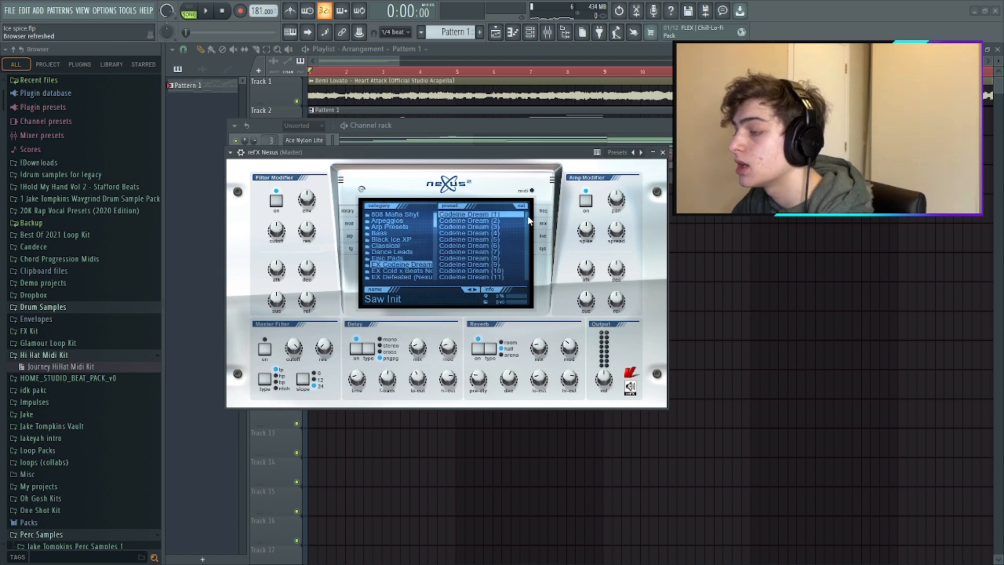
click(503, 256)
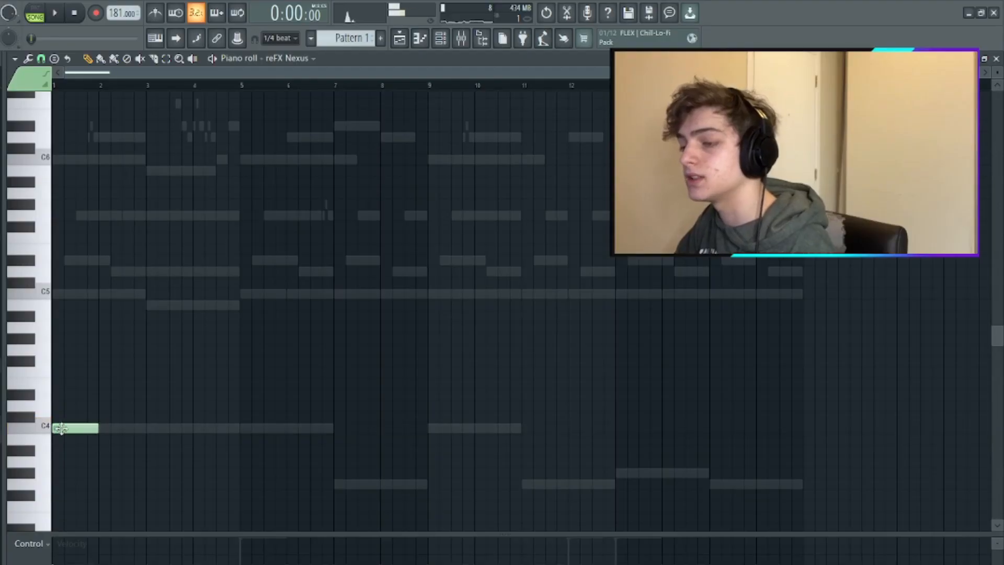
- Write the Nexus part's first eight bars with two-bar C5, B4, C5 and D#5 notes over C4 and a closing G3
key(space)
drag(98, 429, 150, 429)
key(space)
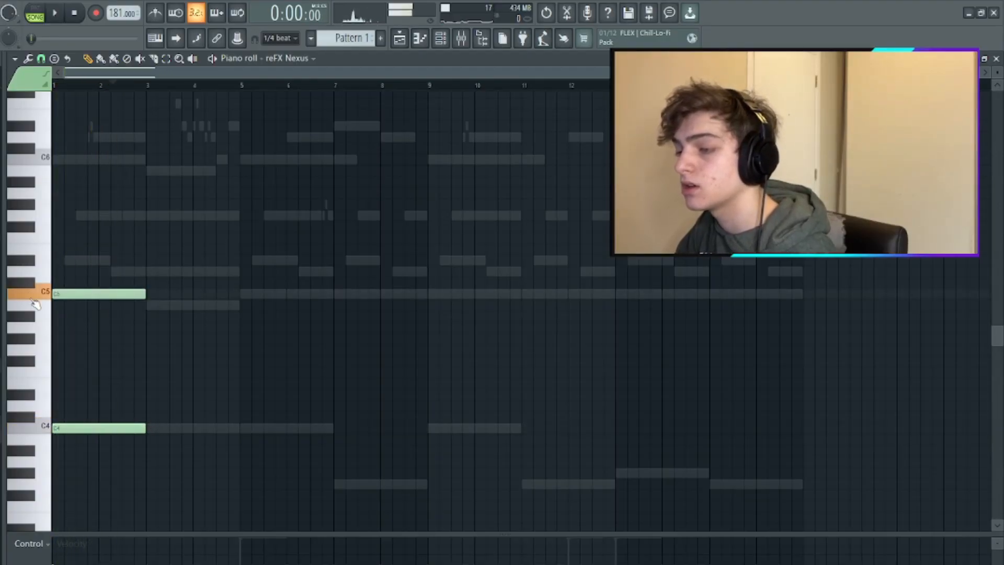
key(space)
click(151, 305)
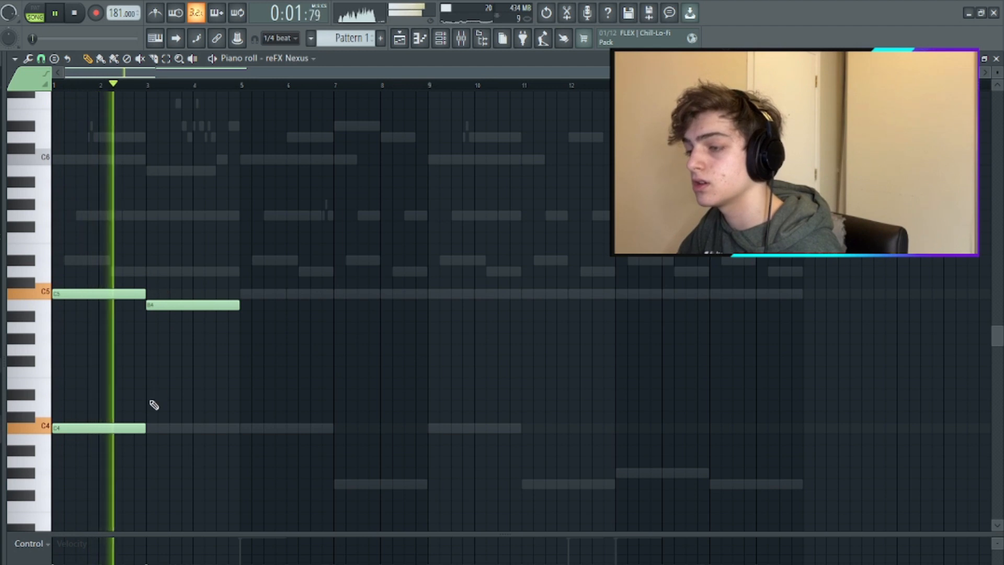
key(space)
drag(146, 428, 226, 423)
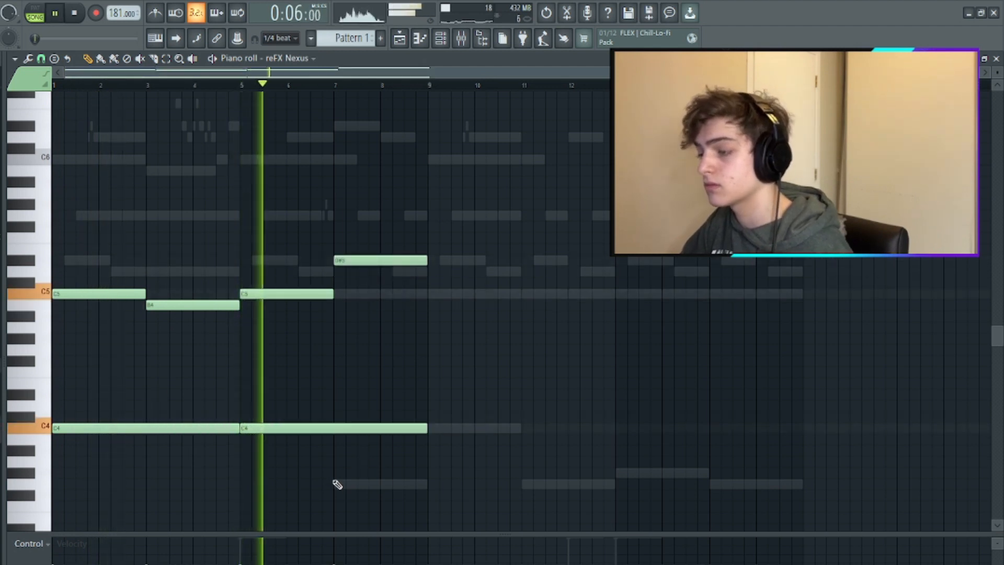
click(336, 483)
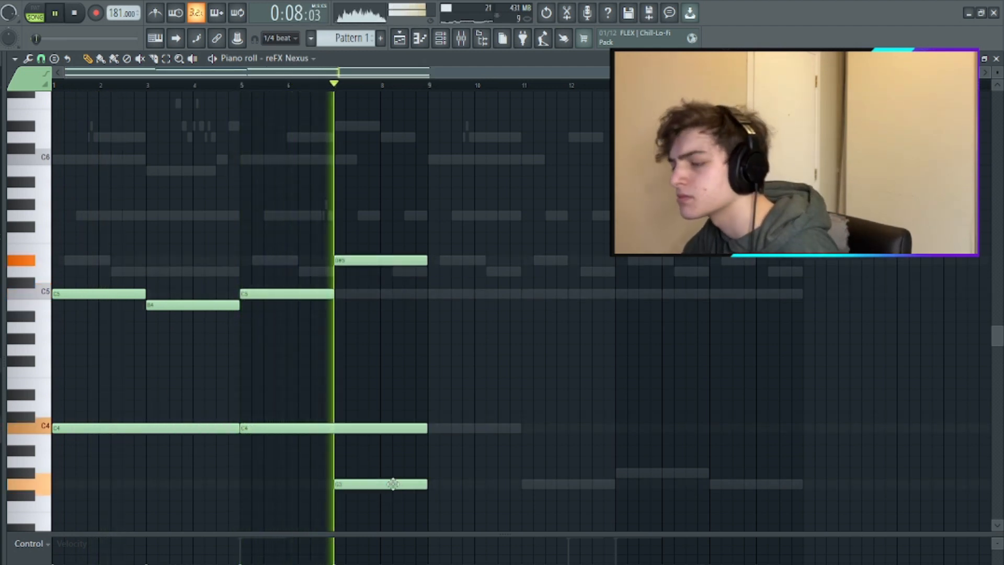
- Duplicate the Nexus notes into bars 9 to 16, setting bars 11–12 to C5 over G3 and bars 13–14 to C5 over G#3
key(ctrl+b)
key(ctrl+d)
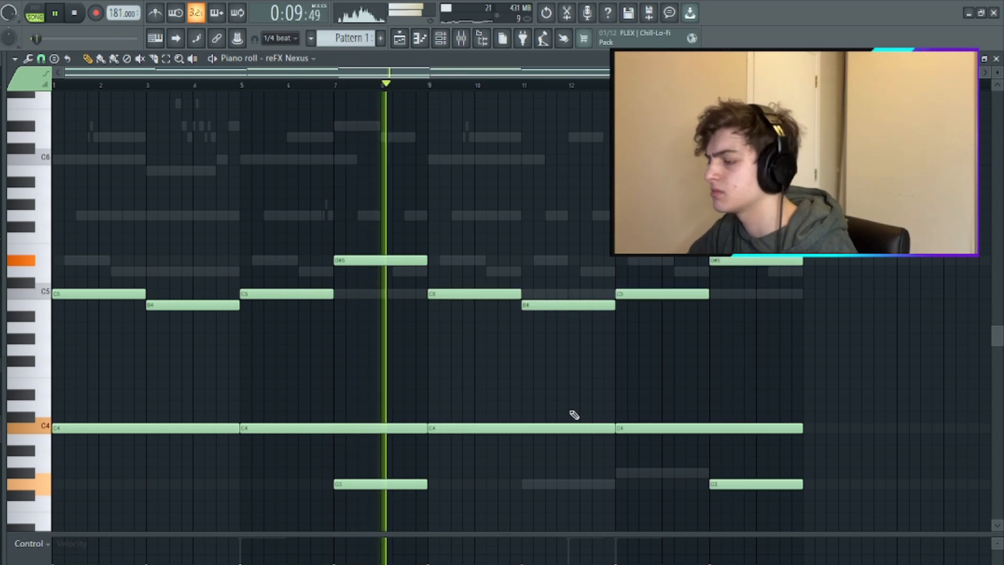
click(532, 484)
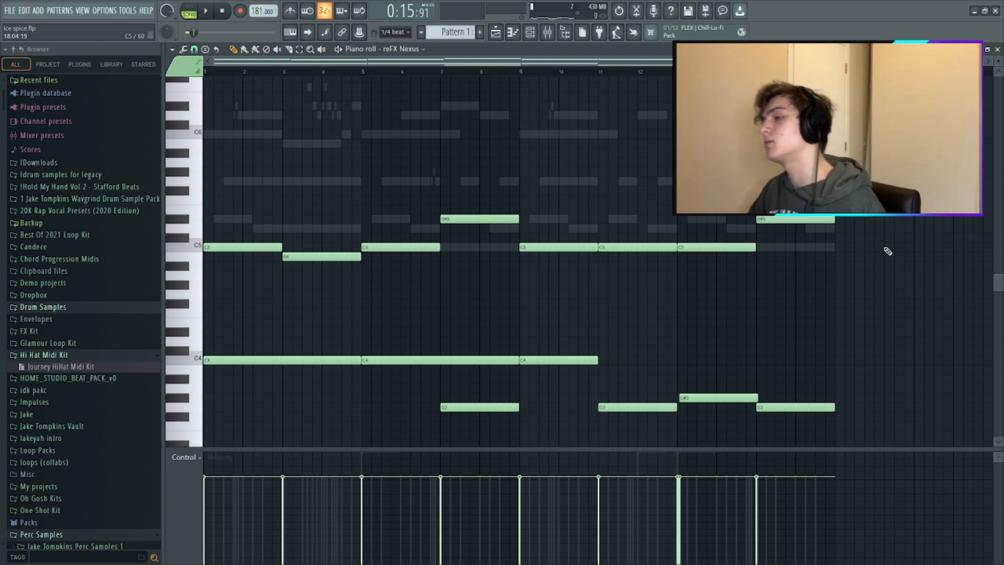
key(space)
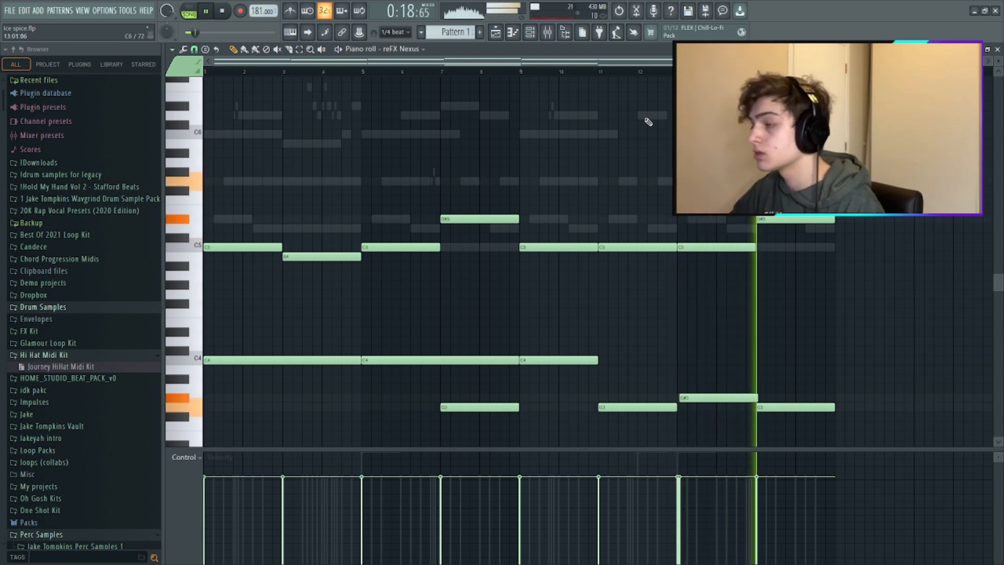
- Extend the Pattern 2 clip on Track 3 to four bars and repeat it along the melody
key(F9)
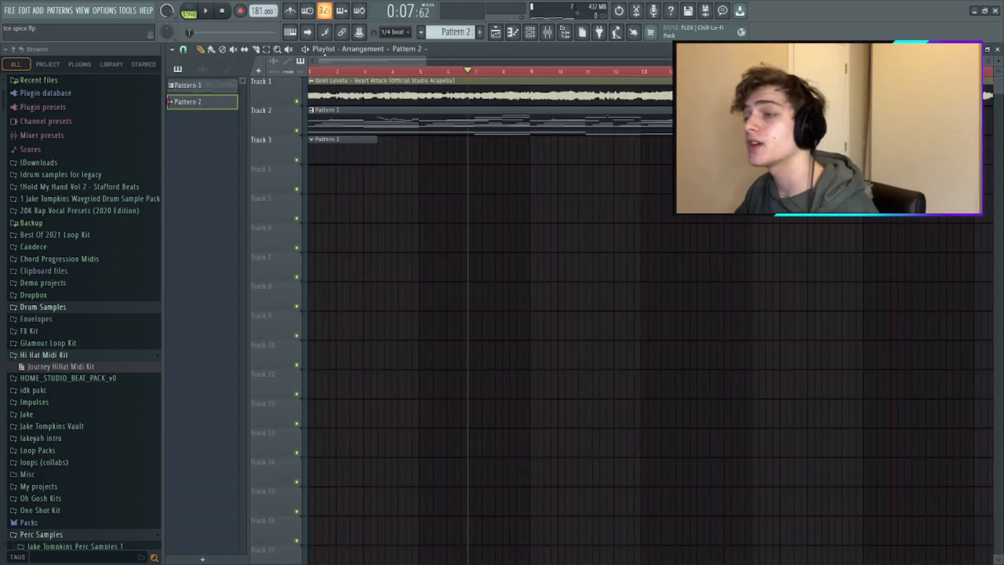
click(190, 54)
click(211, 202)
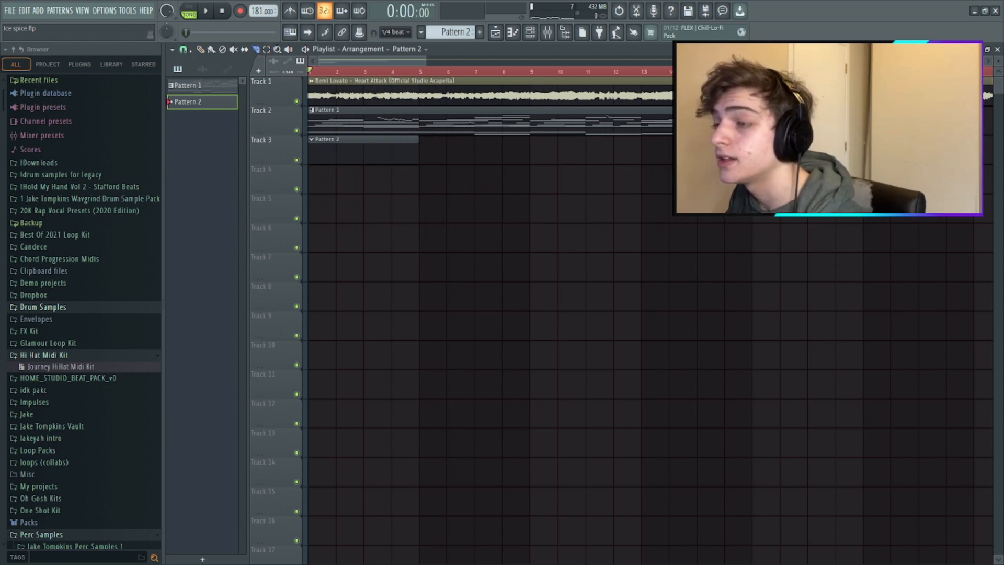
drag(408, 157, 649, 154)
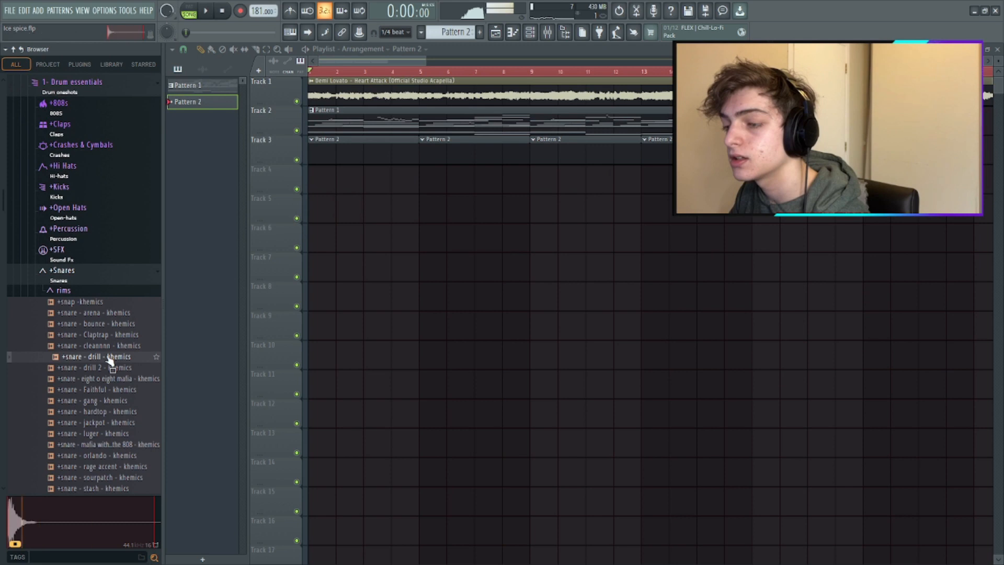
- Load +snare - drill - khemics into a new channel with hits on steps 4, 7, 11 and 15, and open its notes
right_click(108, 357)
click(137, 371)
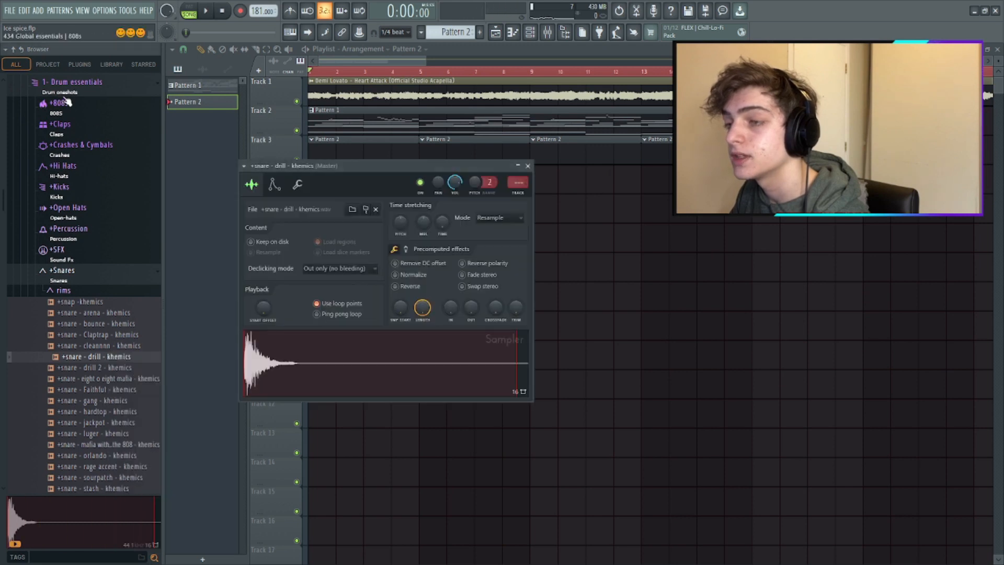
key(F6)
key(space)
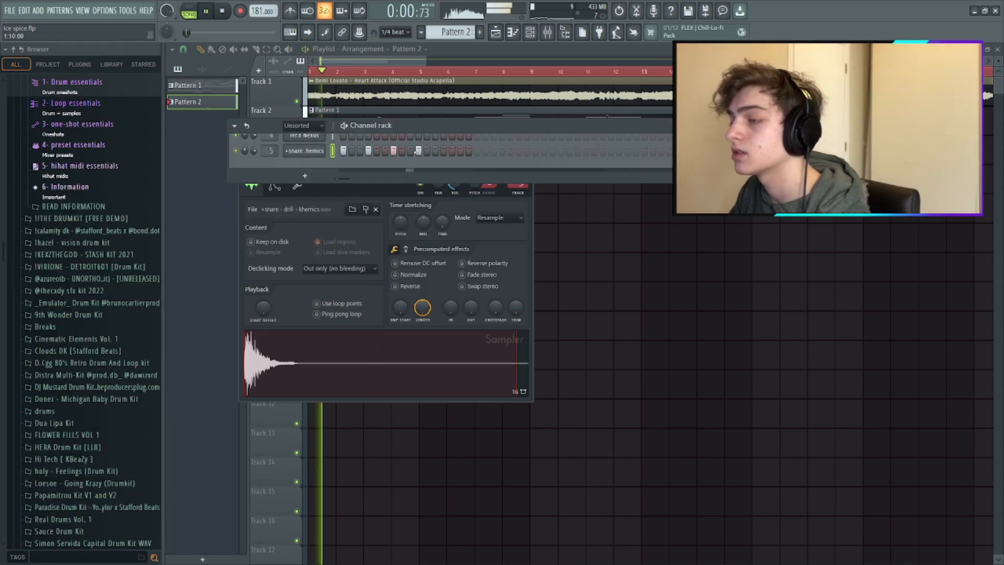
right_click(324, 154)
click(345, 148)
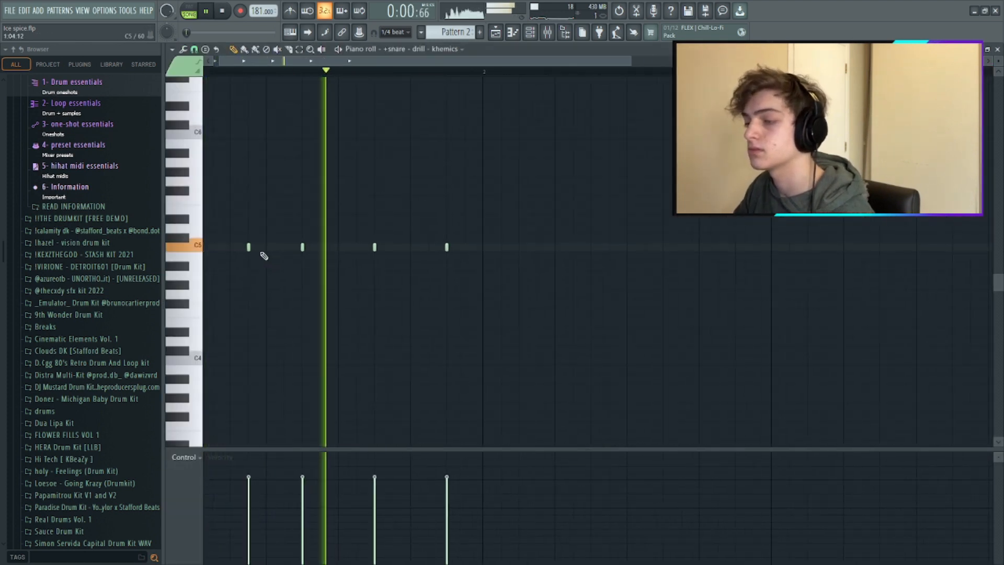
- Add quieter drill snare hits on steps 12 and 16 of the first bar
click(394, 247)
key(space)
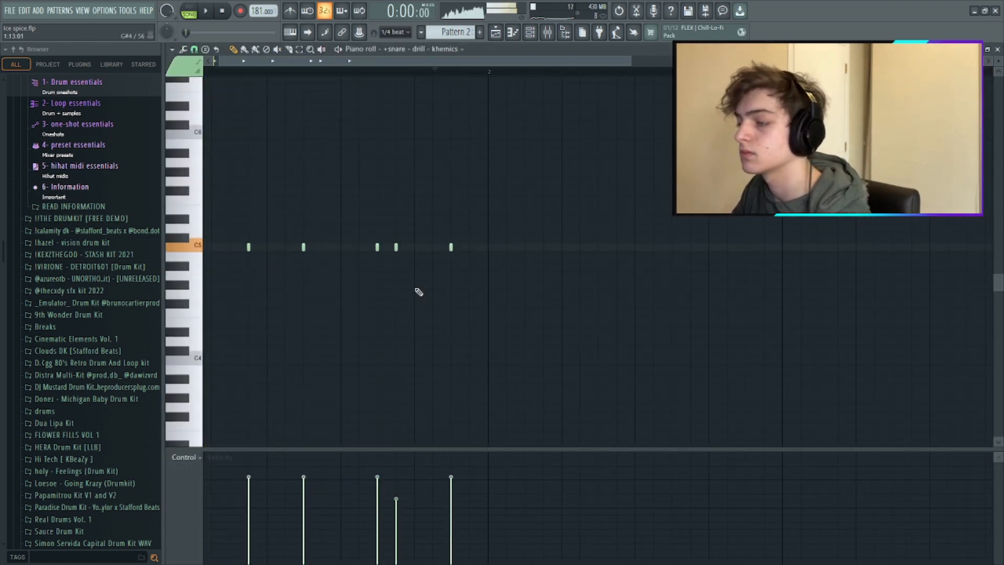
click(469, 247)
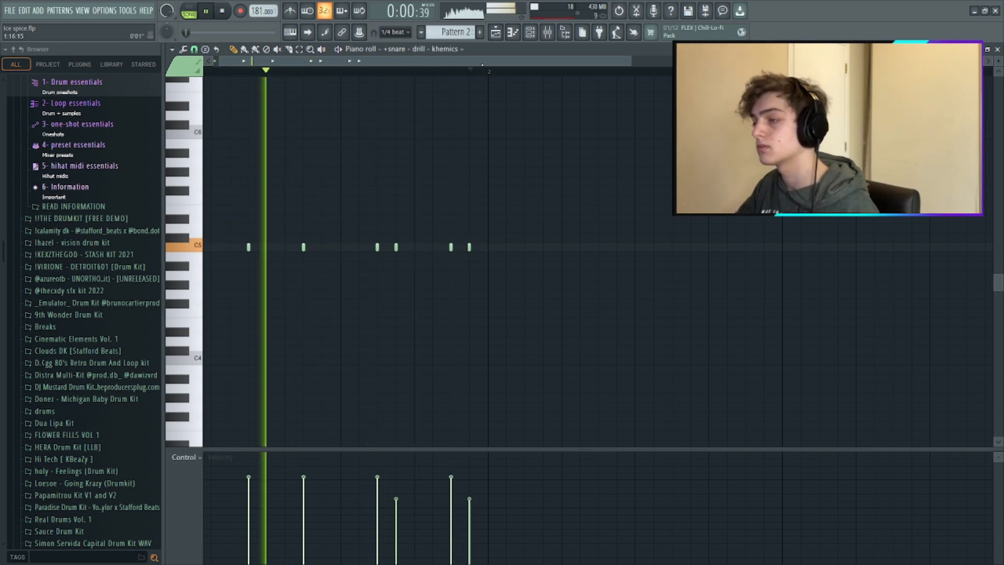
click(488, 247)
key(space)
drag(475, 73, 205, 72)
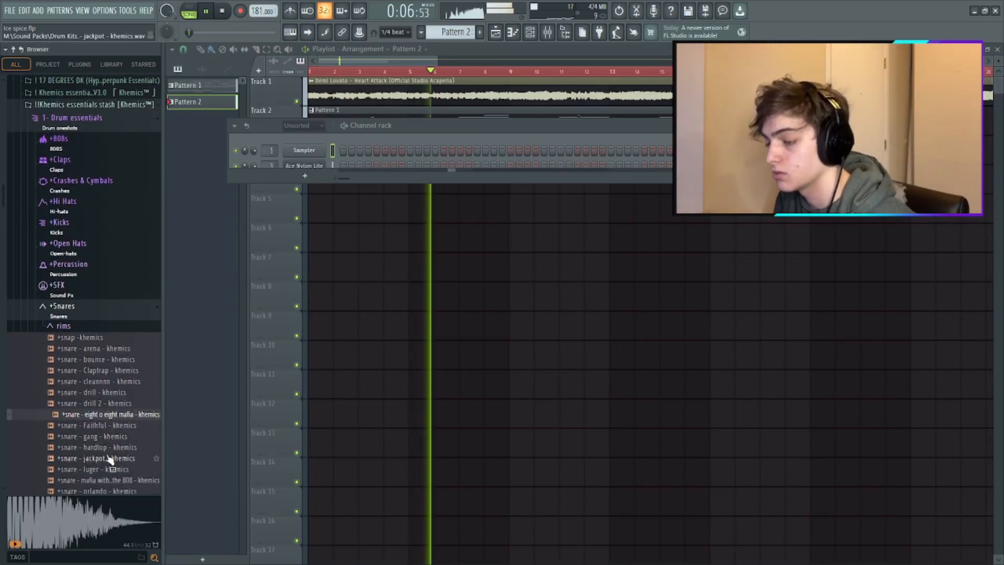
- Load +snare - eight o eight mafia - khemics into the first Sampler channel and place hits on steps 9 and 25
drag(110, 414, 306, 159)
key(space)
scroll(351, 148, up, 2)
key(space)
click(410, 150)
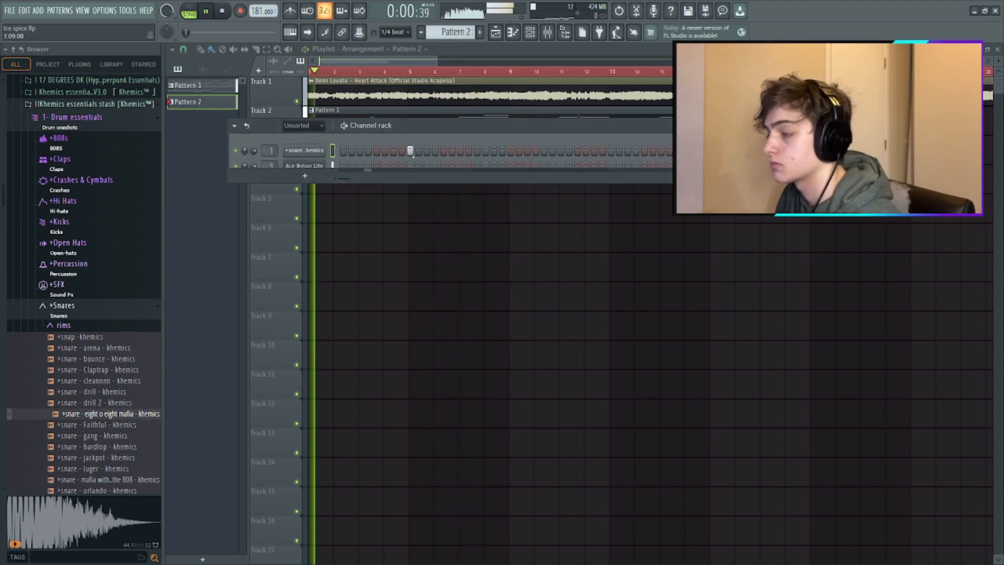
click(544, 150)
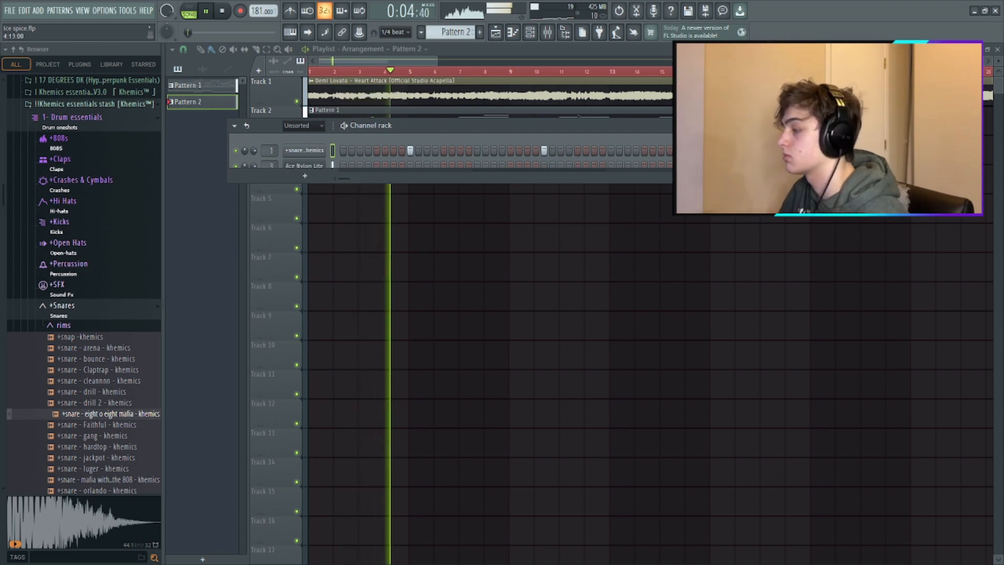
- Lower mixer insert 1 to -2.8 dB and add an effect to the Master track's first slot
key(F9)
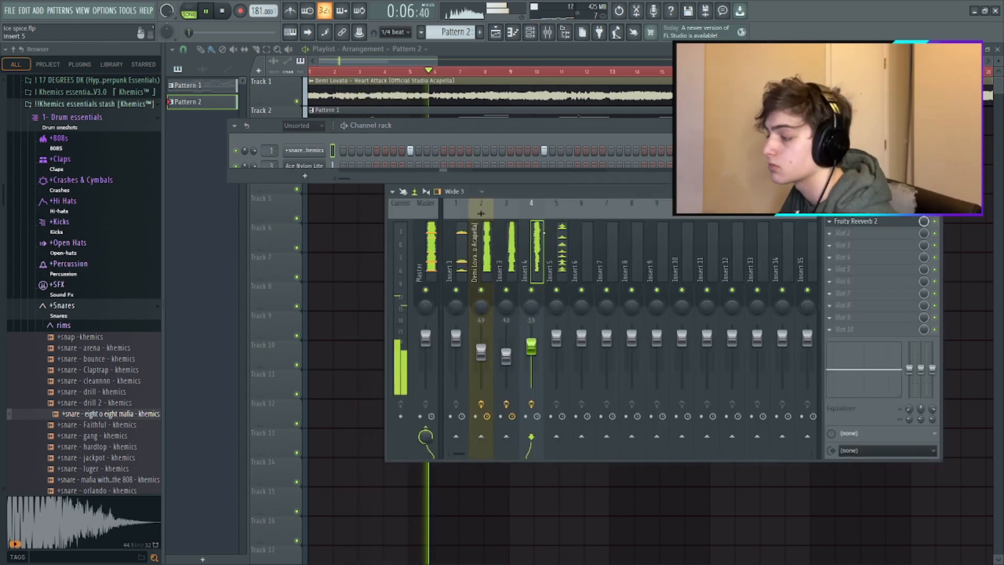
drag(454, 348, 455, 353)
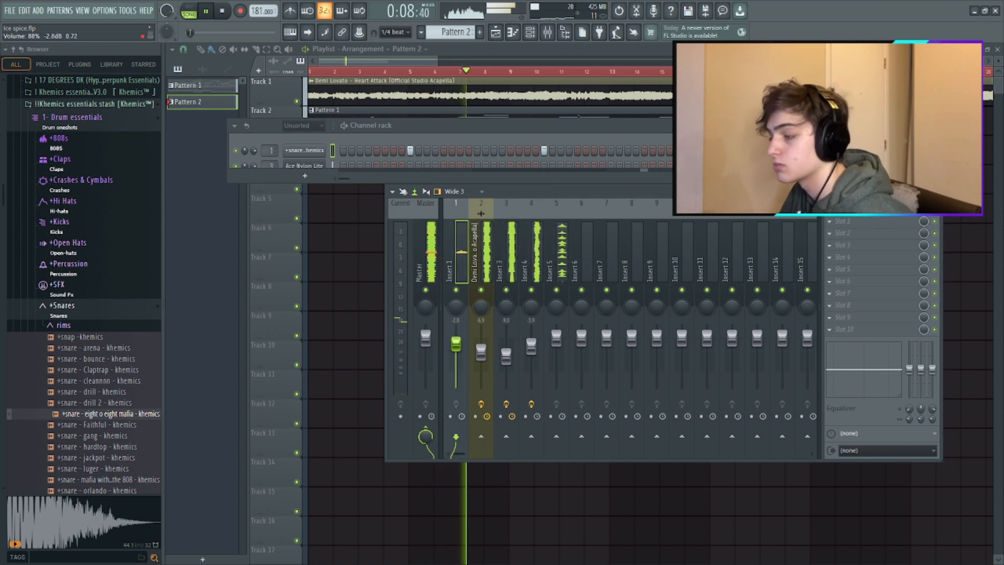
click(432, 257)
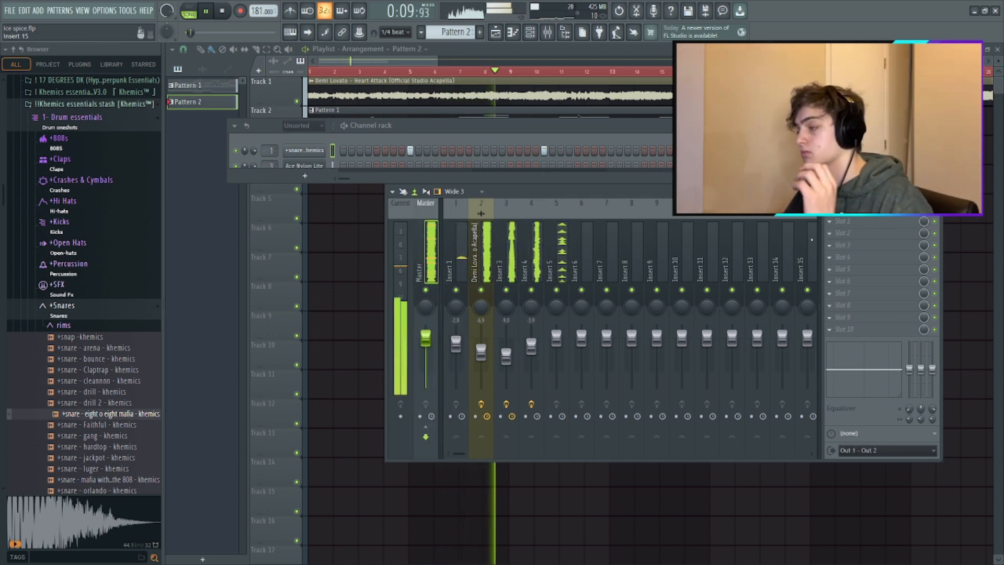
click(833, 224)
click(723, 263)
key(F5)
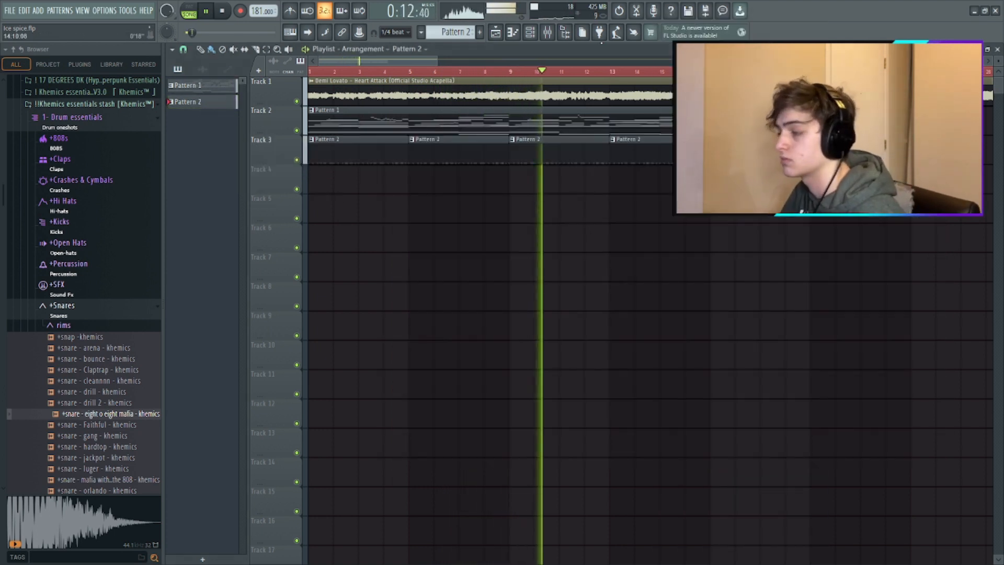
- Create an empty Pattern 3, stop playback, and switch back to Pattern 1
click(479, 33)
key(Return)
click(328, 178)
right_click(327, 178)
click(201, 50)
click(406, 110)
key(space)
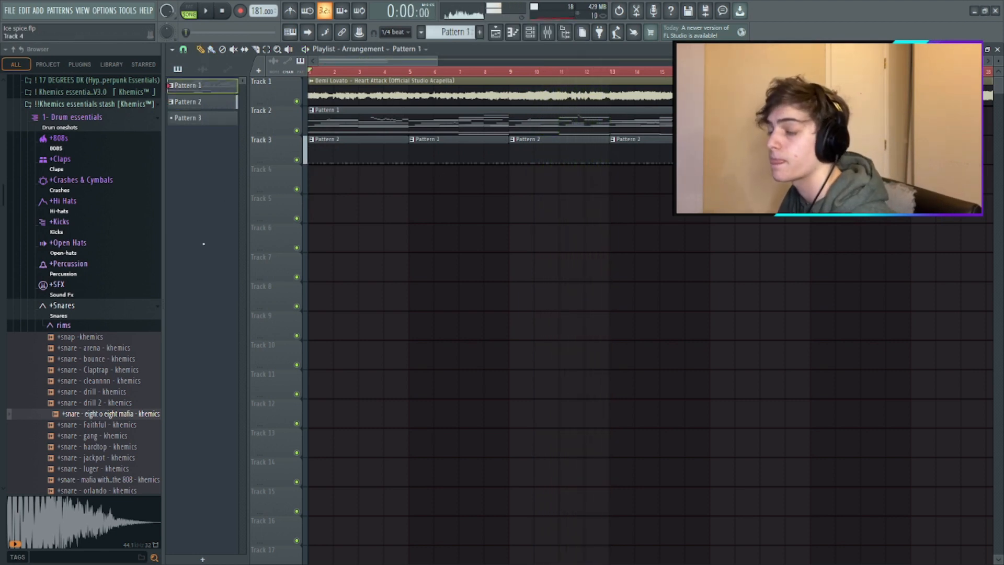
- Load 808 - [Sanctuary] from the !!THE DRUMKIT [FREE DEMO] 808s folder into a new channel routed to mixer insert 6
click(137, 308)
click(530, 33)
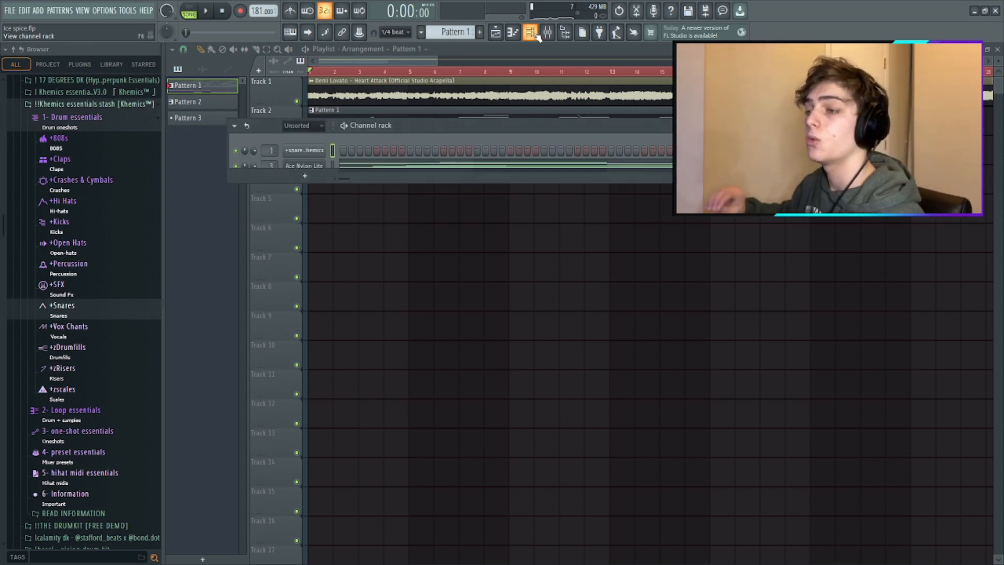
click(118, 104)
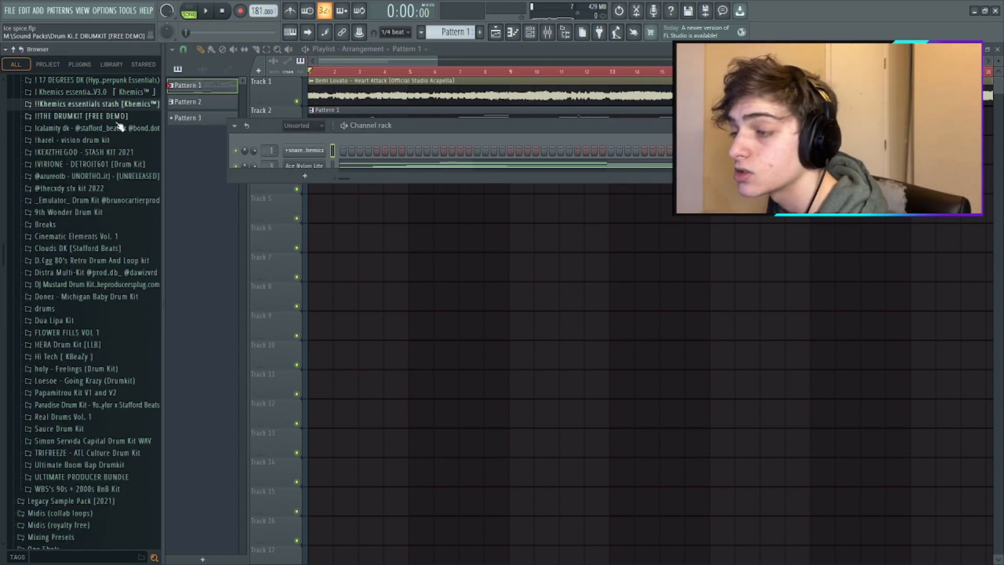
click(97, 116)
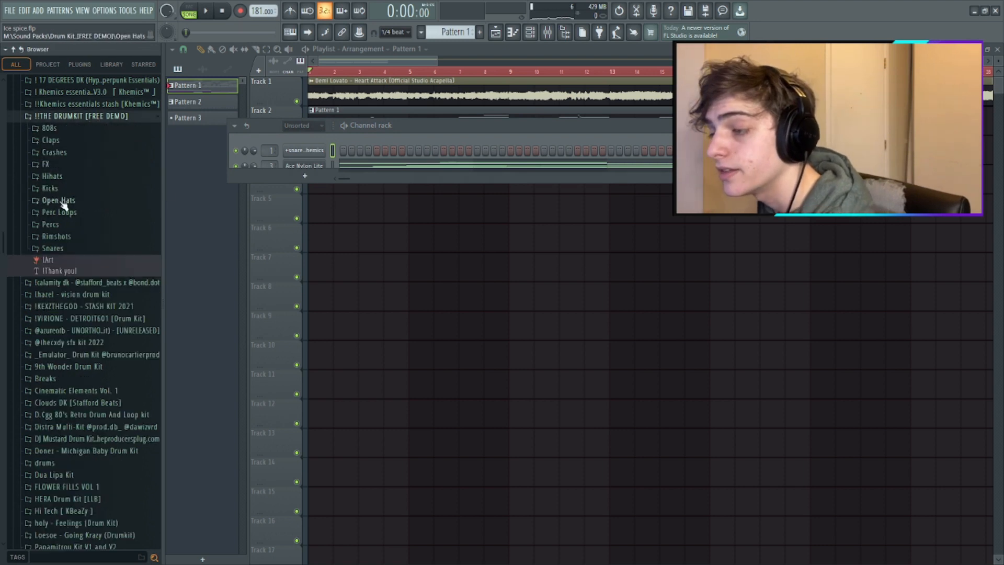
click(49, 128)
click(82, 173)
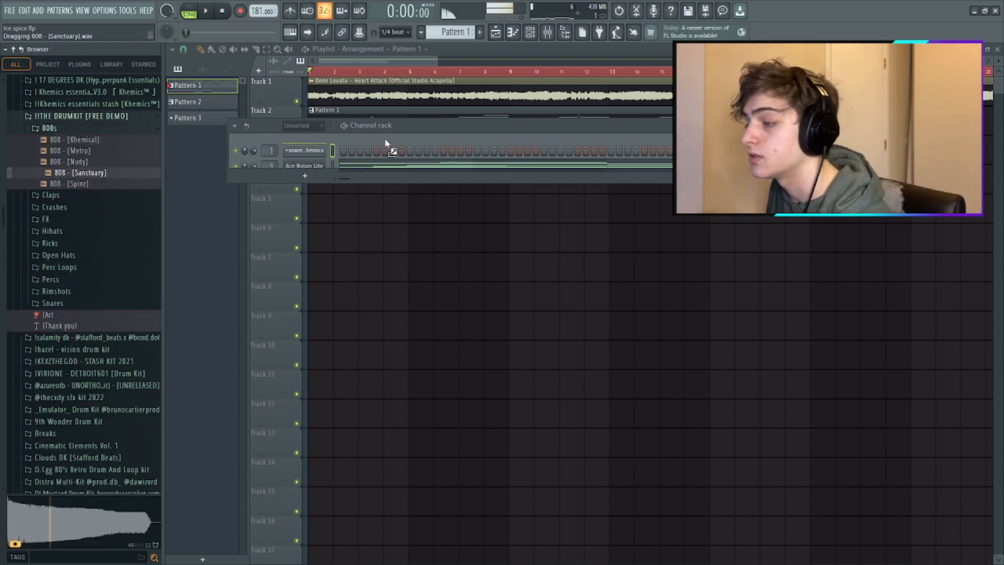
drag(384, 138, 385, 139)
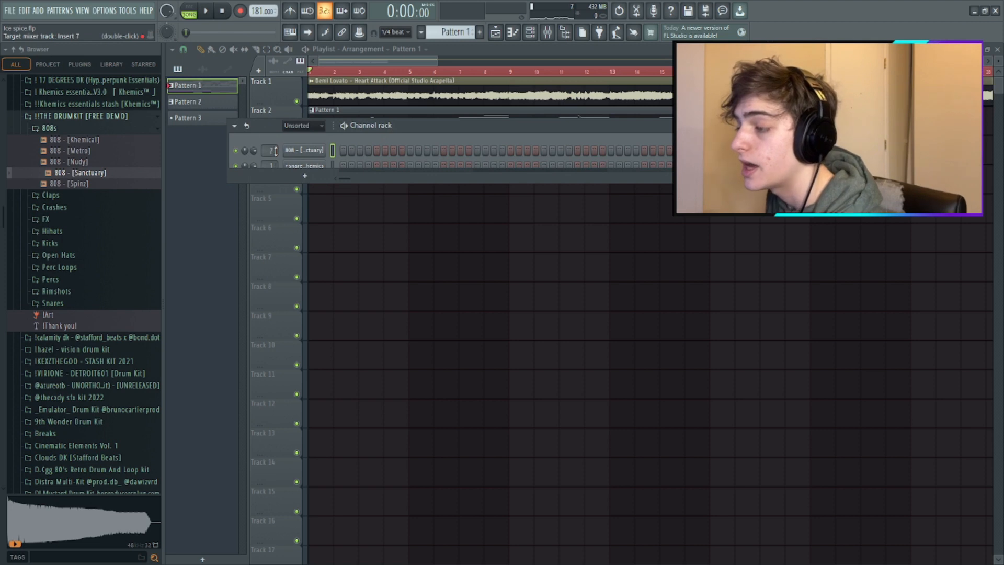
- Draw an eight-step C5 note at the start of the 808's first bar in the piano roll
right_click(303, 150)
click(338, 151)
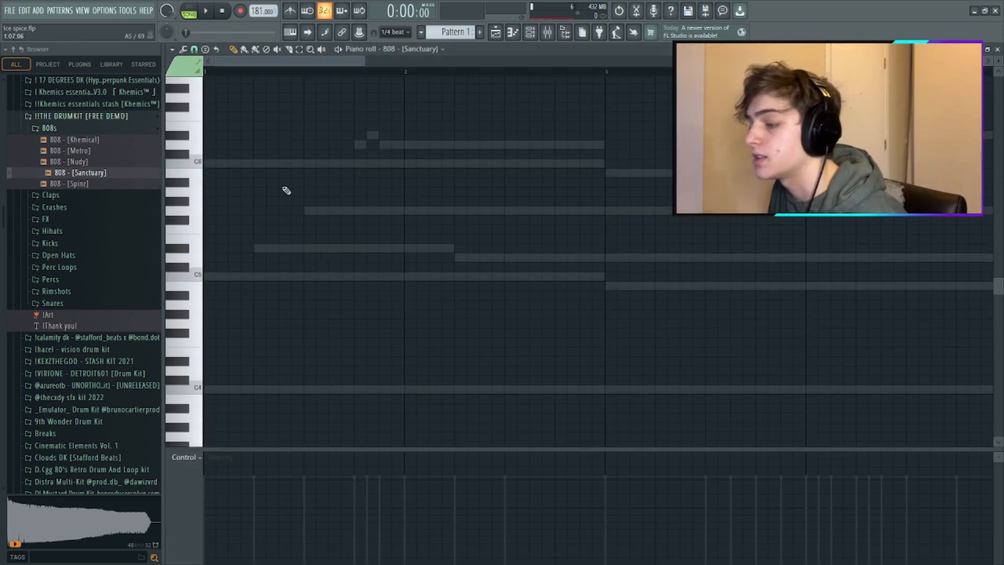
scroll(242, 309, down, 1)
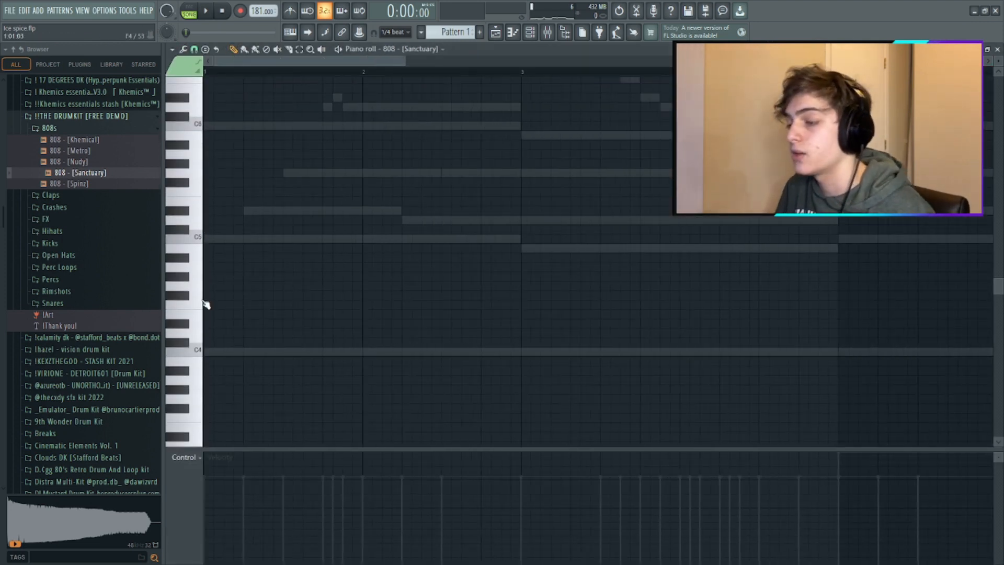
drag(223, 238, 293, 237)
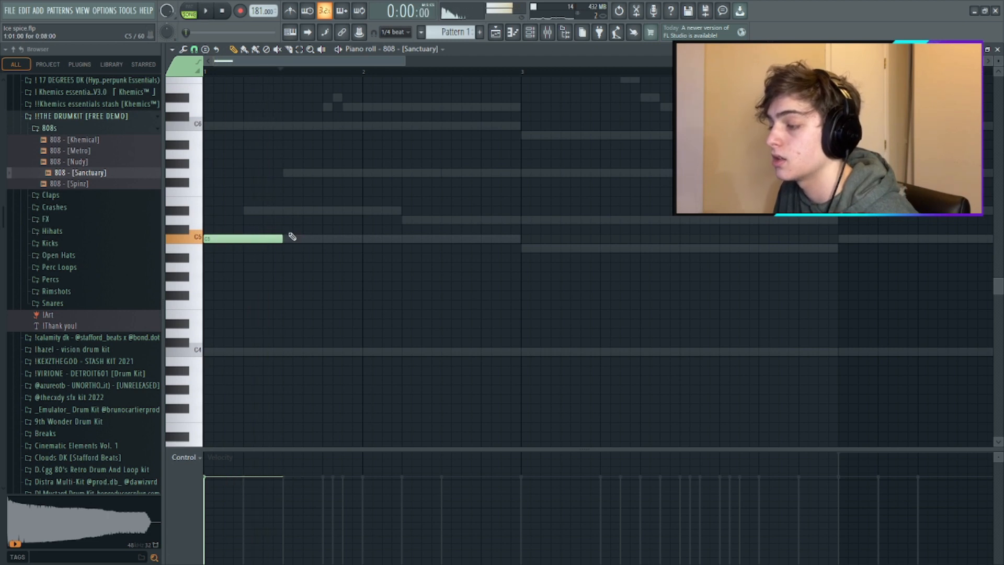
- Enable the 808's volume envelope with maximum hold and zero attack, decay and release, and play the pattern
click(542, 34)
click(304, 151)
click(288, 200)
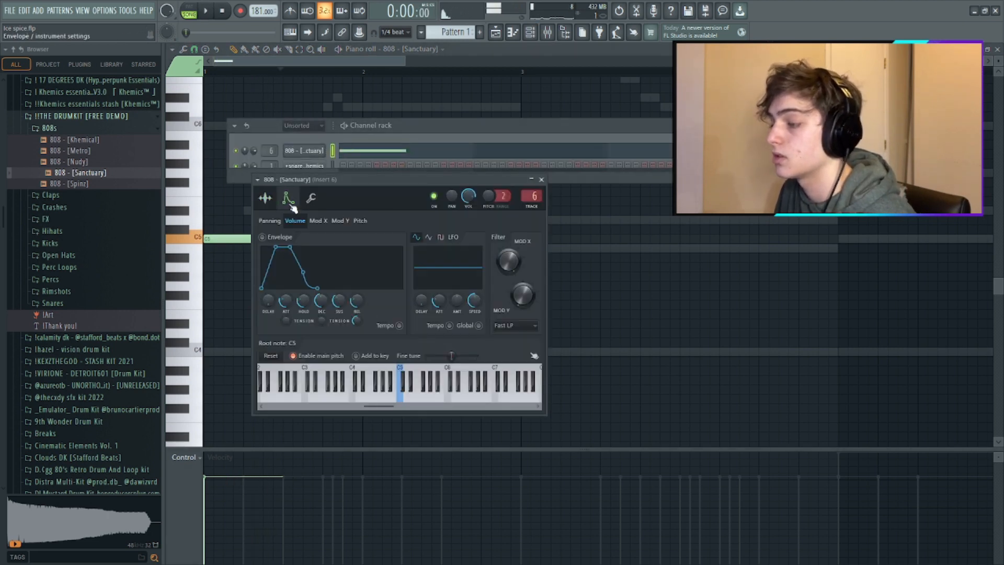
right_click(323, 319)
click(337, 325)
drag(322, 301, 322, 335)
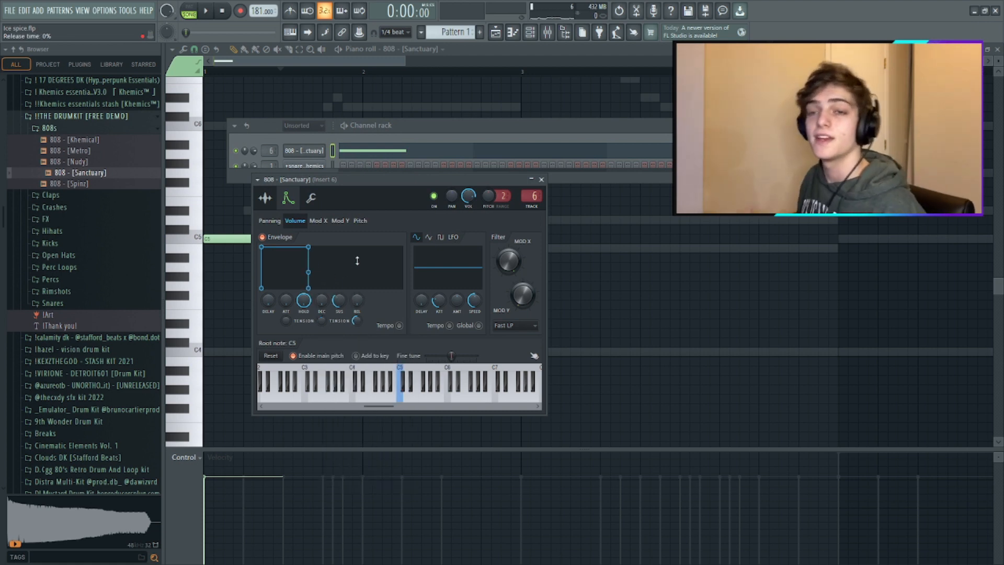
right_click(571, 252)
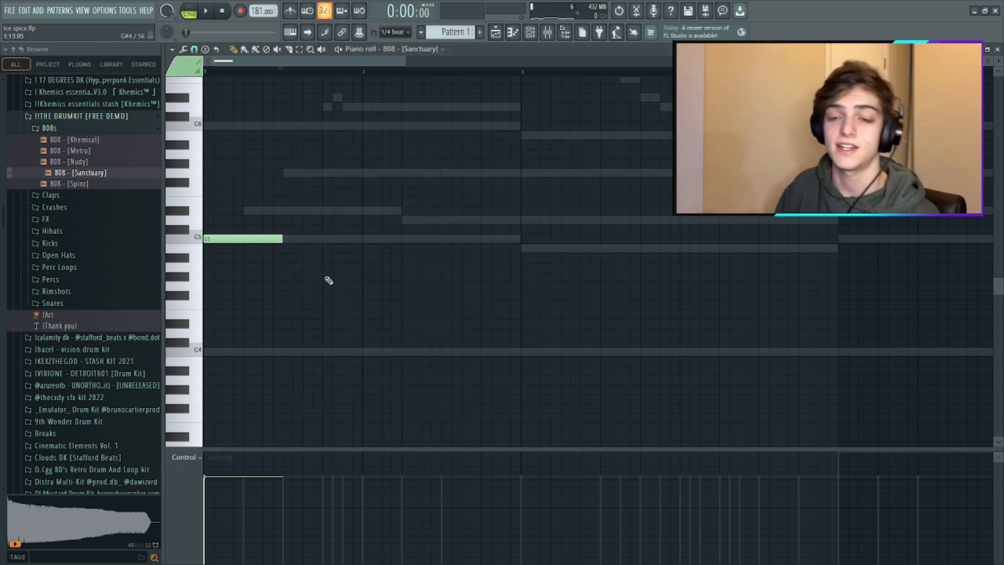
key(space)
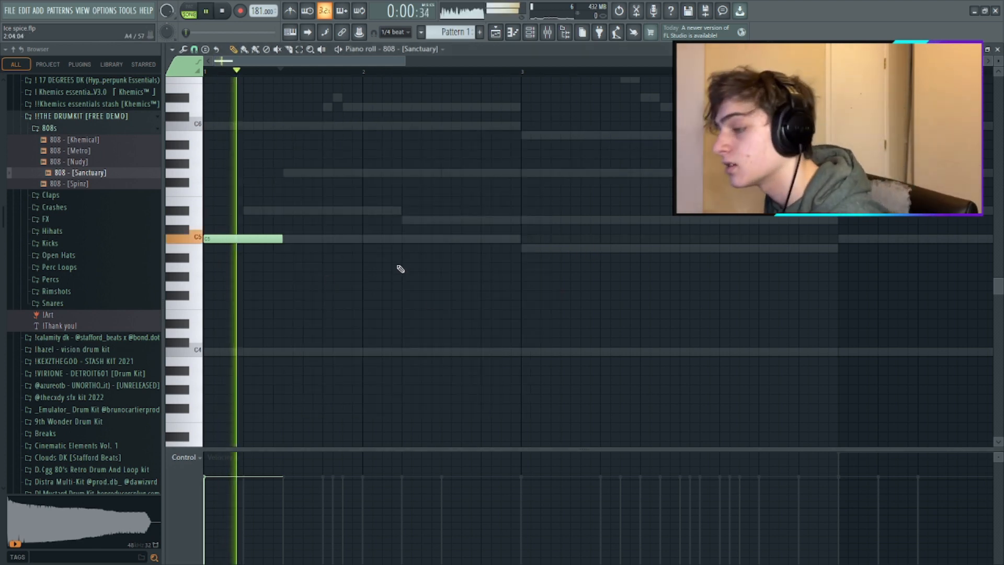
- Draw an eight-step C5 note in bar 2 and two eight-step B5 notes in bar 3 of the 808 line
click(403, 239)
click(523, 249)
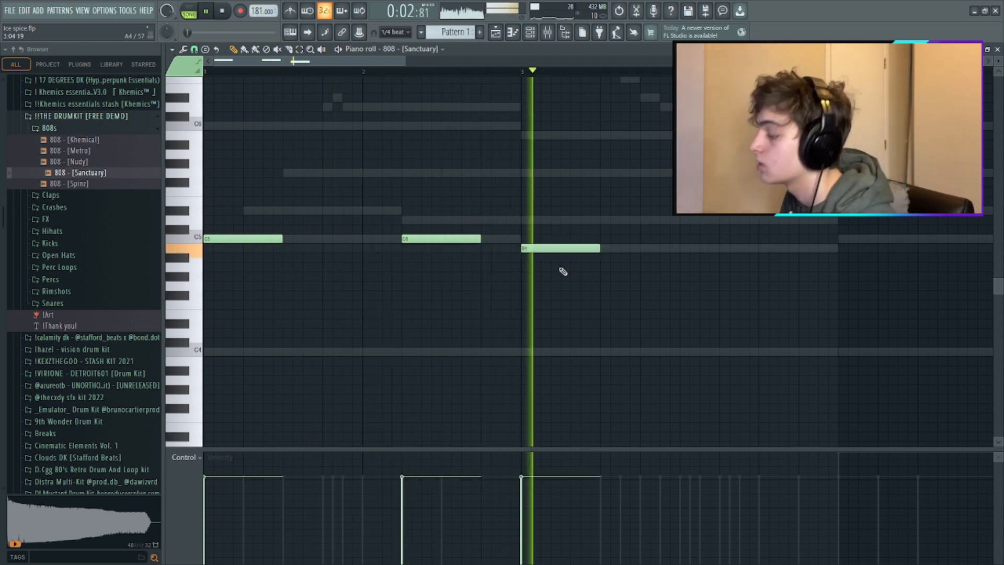
key(space)
key(ctrl+Up)
key(ctrl+Down)
key(space)
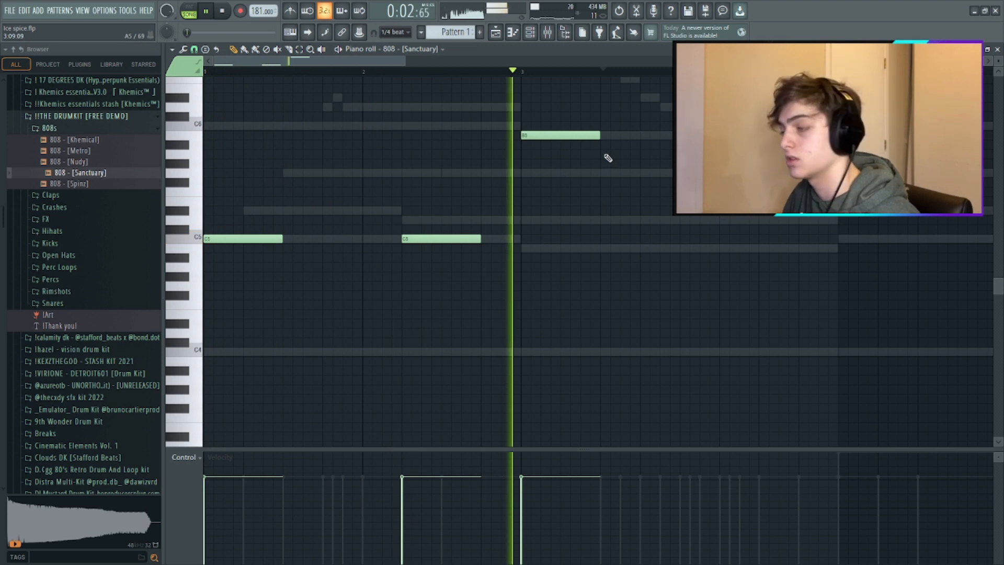
click(622, 135)
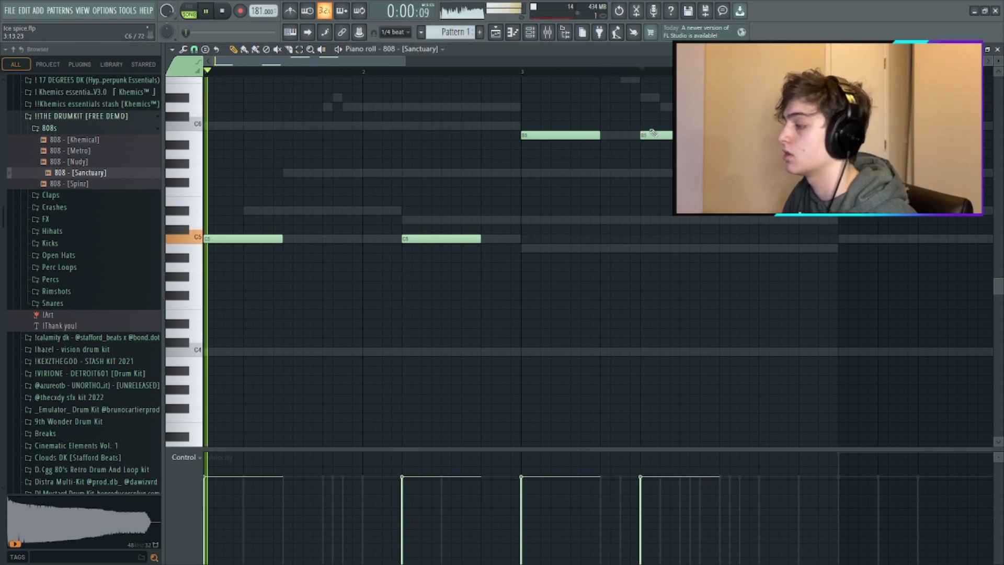
- Raise the velocity of all the 808 notes to maximum and play the line
key(ctrl+a)
scroll(656, 328, up, 3)
key(ctrl+d)
key(space)
key(space)
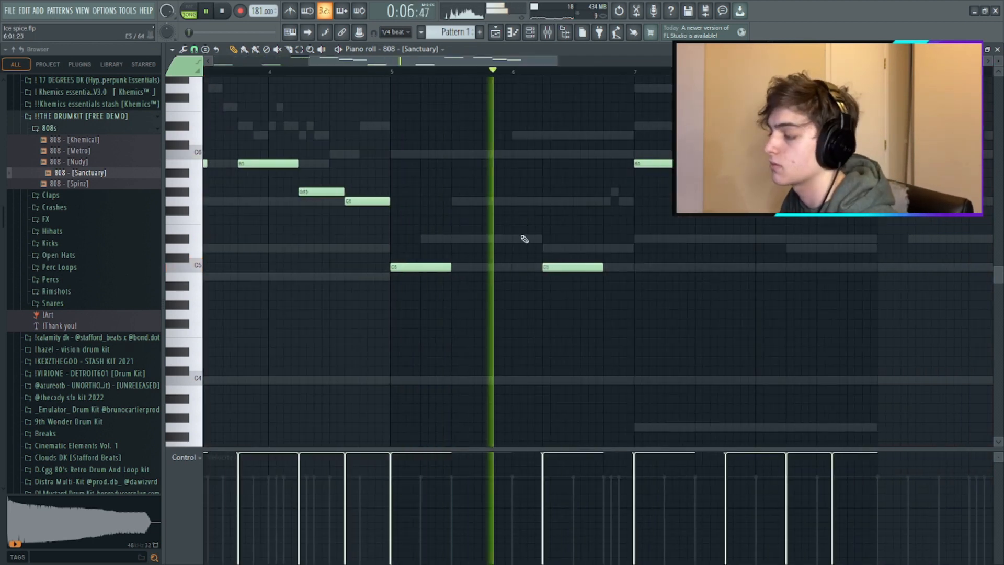
- Add G#5 and G5 notes in the 808's bar 4 and repeat the phrase over bars 5 to 8 with a D5 in bar 6
key(space)
key(space)
scroll(522, 192, down, 4)
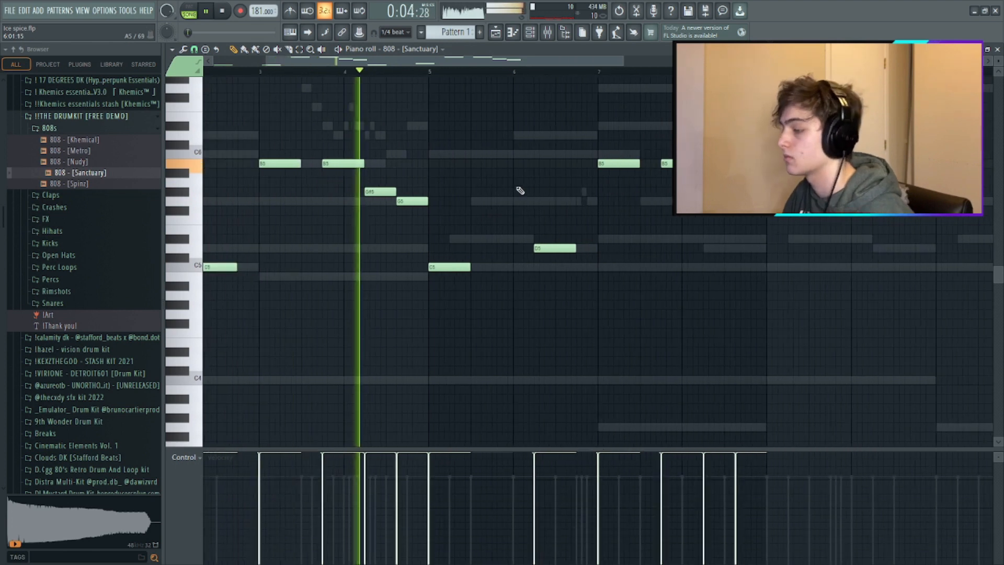
scroll(492, 195, down, 2)
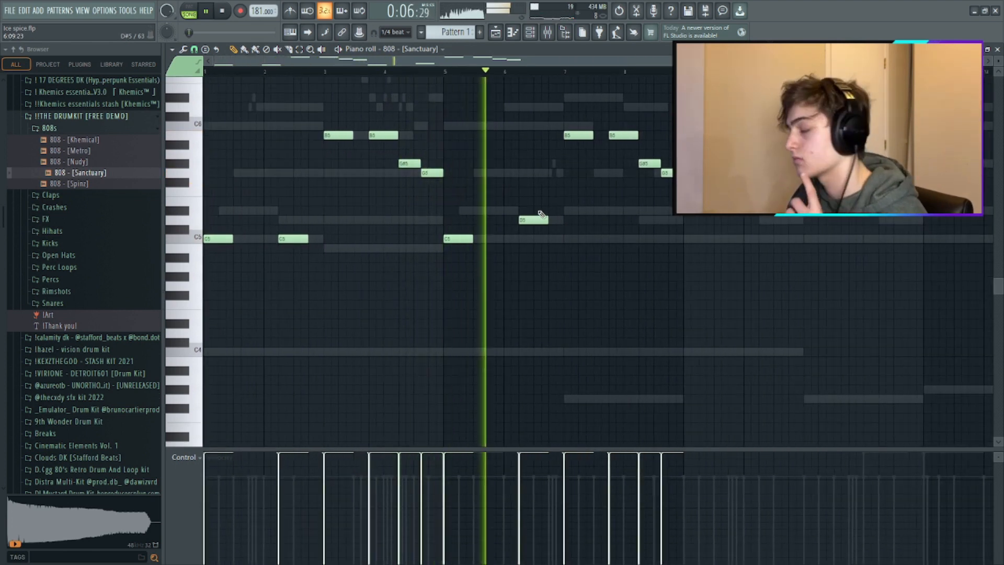
- Raise the 808's first bar-7 note to C6 and replace the following B5 with a D6 note at the start of bar 8
scroll(592, 216, up, 3)
key(space)
drag(580, 158, 578, 148)
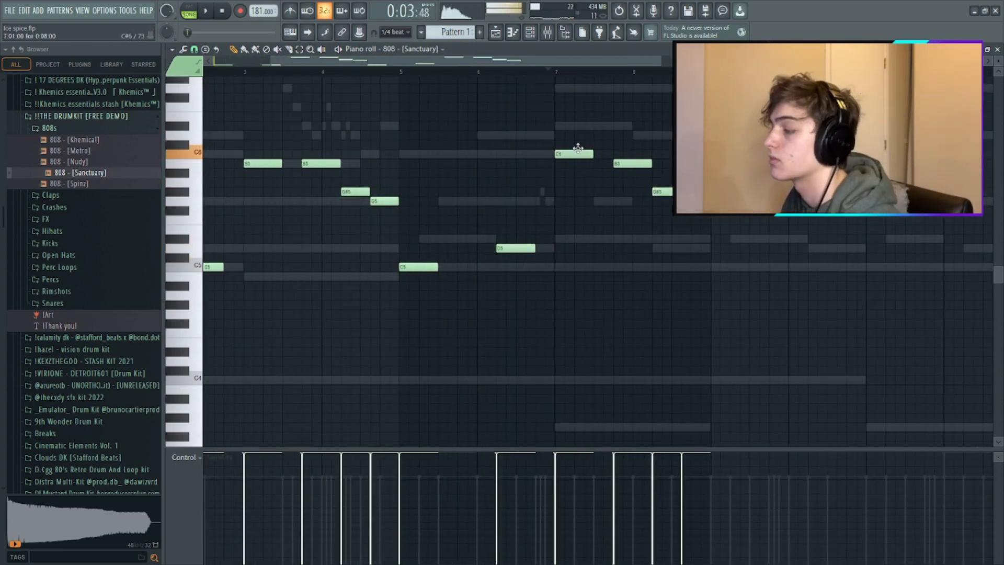
click(555, 79)
key(space)
right_click(575, 81)
click(553, 72)
right_click(637, 170)
click(636, 145)
key(space)
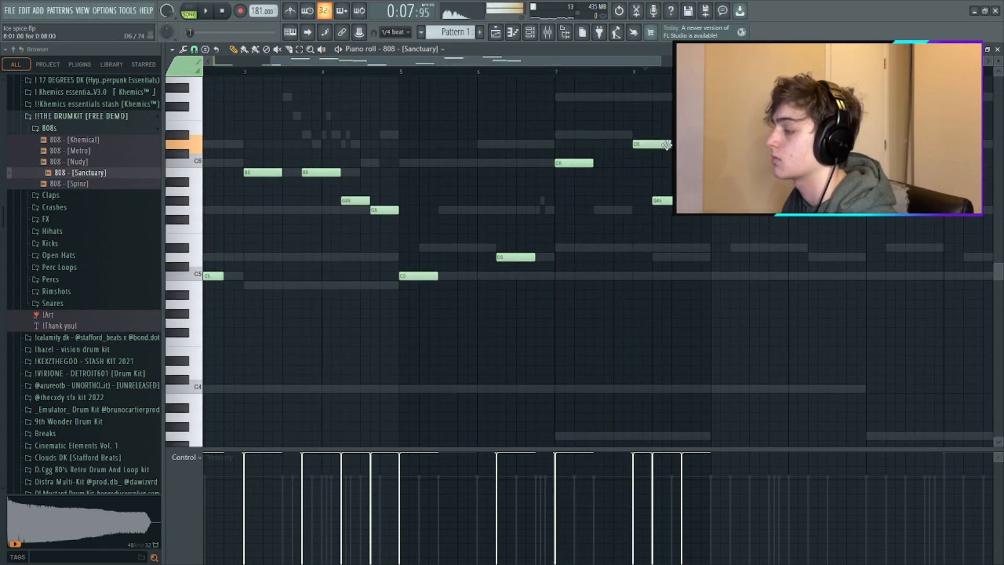
- Shorten the 808's bar-8 D6 note to a duration of 0:02:00 and make it a slide note
drag(669, 143, 644, 145)
scroll(620, 145, up, 2)
double_click(608, 145)
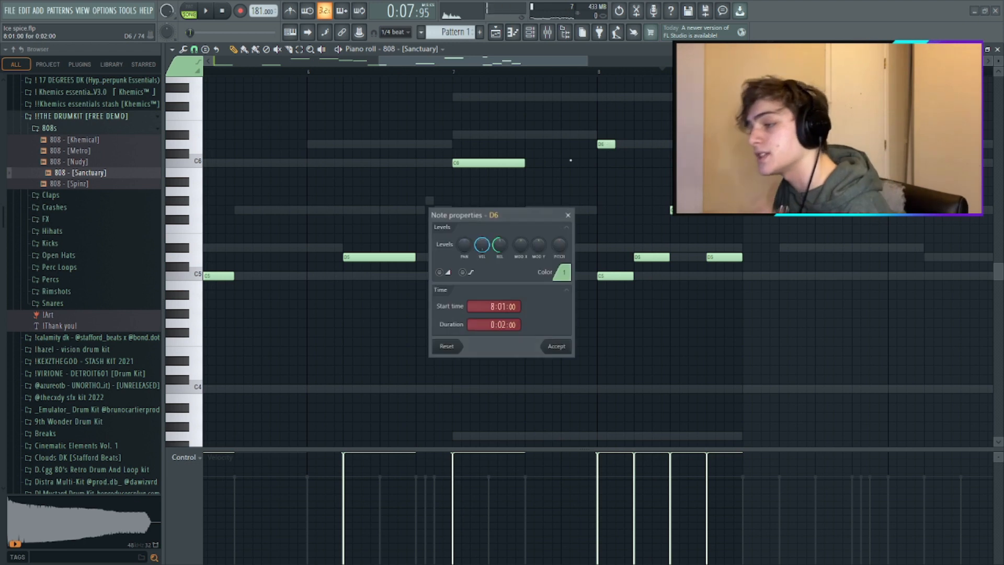
click(554, 347)
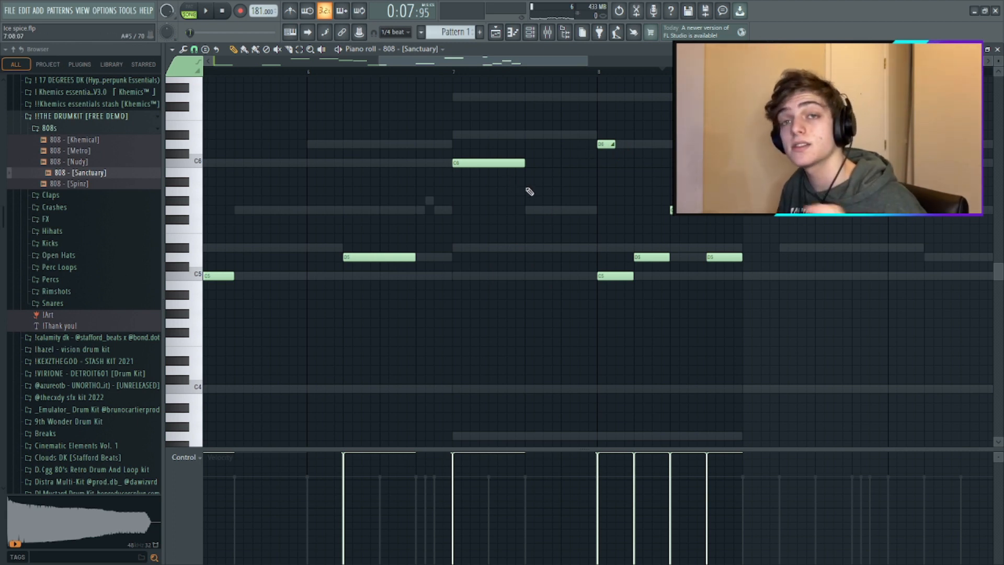
double_click(609, 144)
click(569, 351)
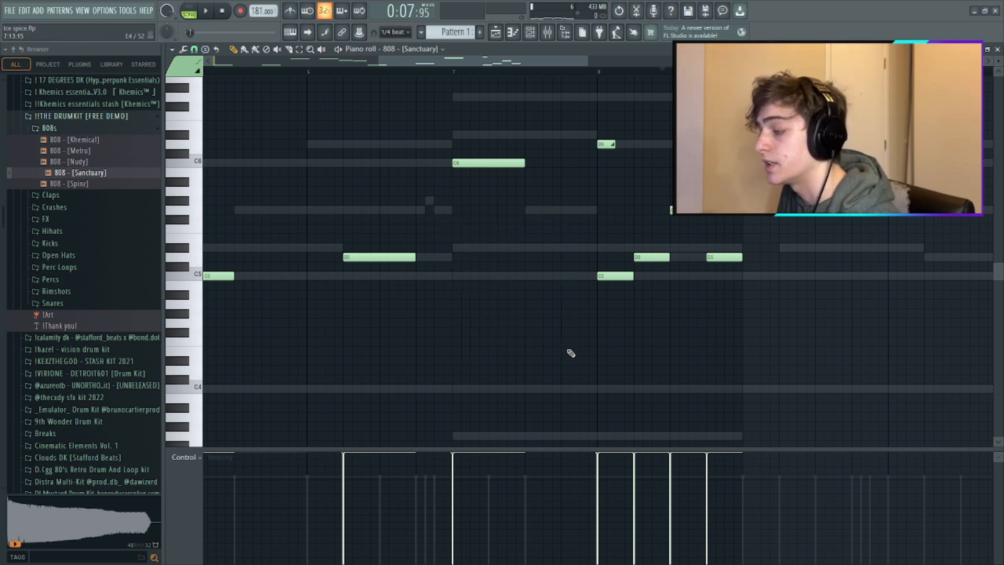
- Add G6 and D6 slide notes over a lengthened G5 in bar 8, repeat the 808 phrase from bar 9 onward, and play it
key(space)
key(space)
key(space)
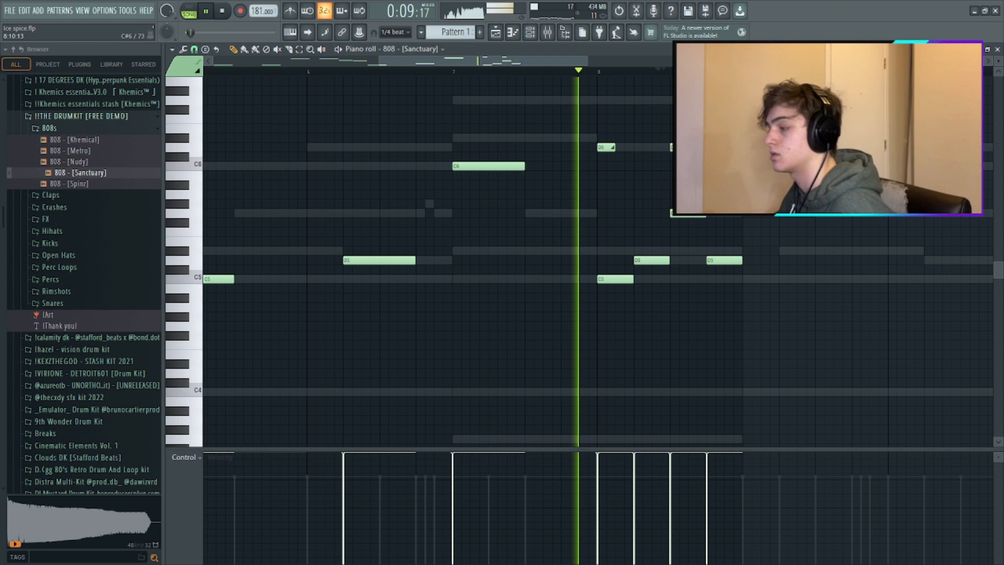
key(space)
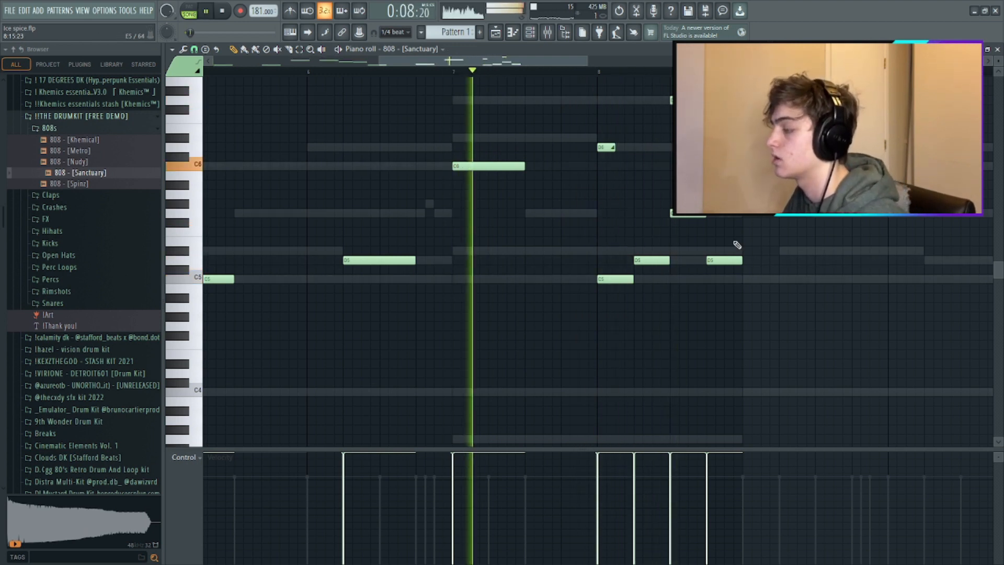
mouse_move(726, 260)
mouse_down()
mouse_move(726, 241)
mouse_move(727, 254)
mouse_up()
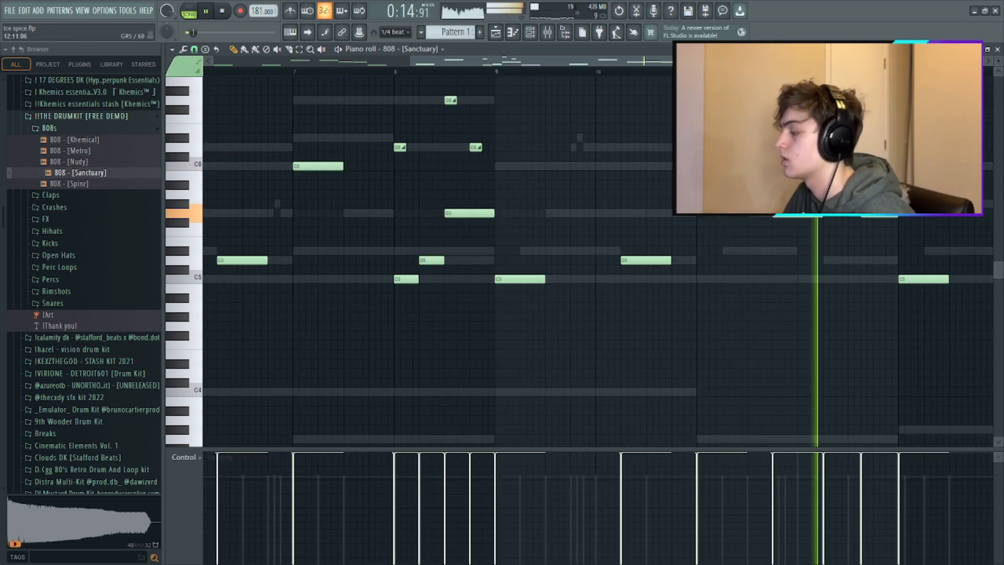
scroll(862, 204, down, 5)
key(space)
scroll(839, 234, up, 2)
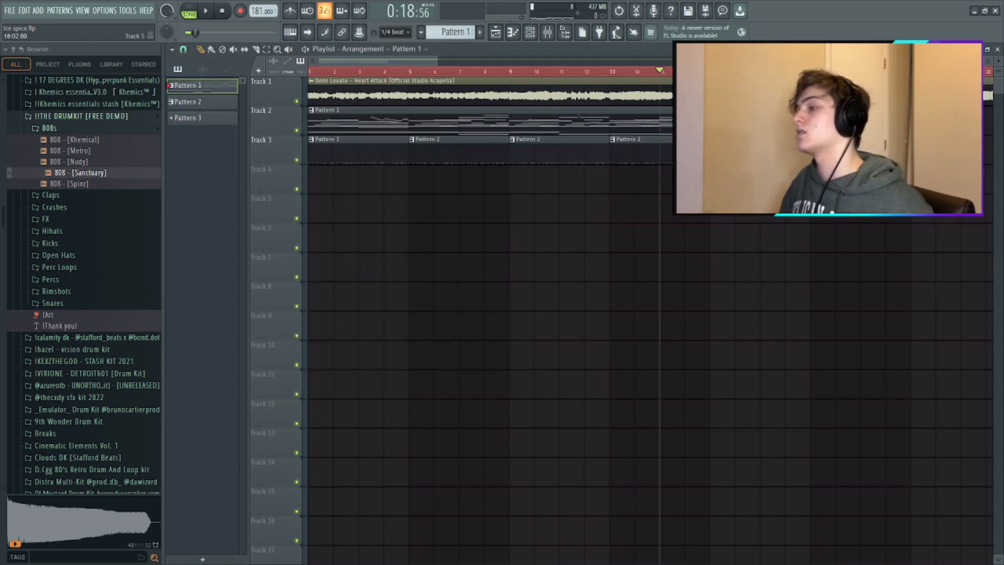
- Audition the kick samples in the Kicks folder of !!THE DRUMKIT [FREE DEMO], including Kick - [Candice]
key(ctrl+a)
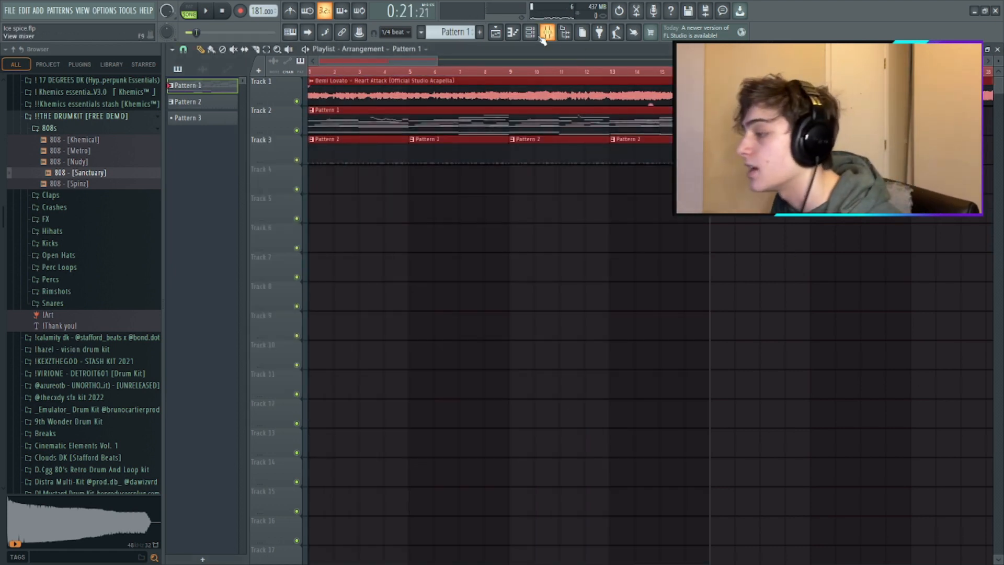
key(F6)
click(48, 128)
click(71, 191)
click(83, 200)
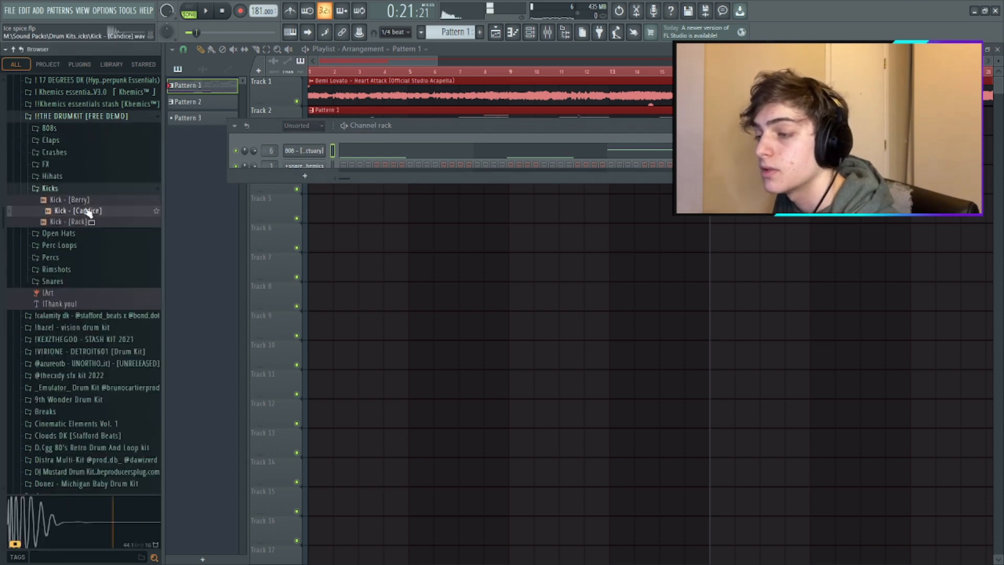
click(67, 117)
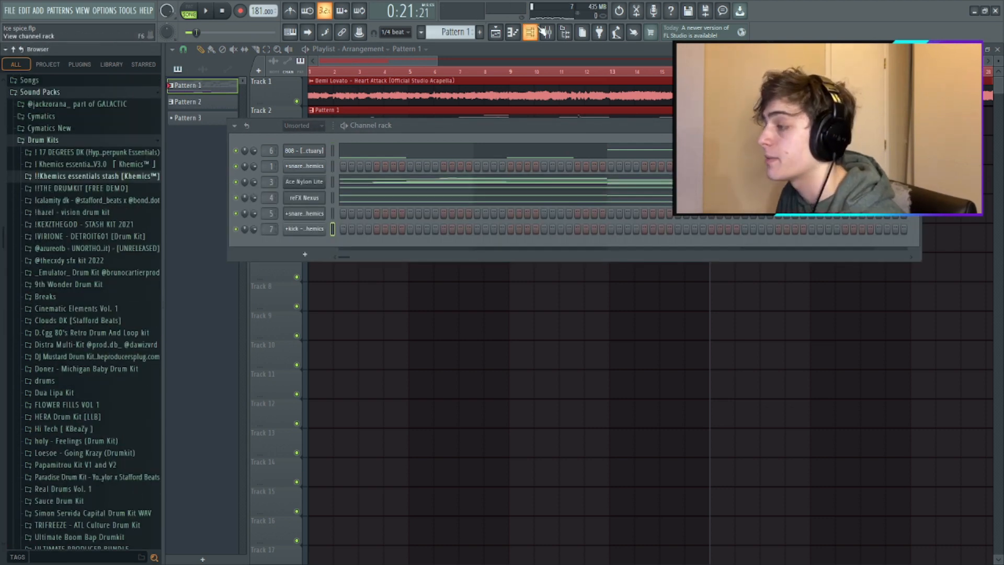
- Load the +kick - G$ - khemics sample into a new channel routed to mixer insert 7 and open its piano roll
click(546, 33)
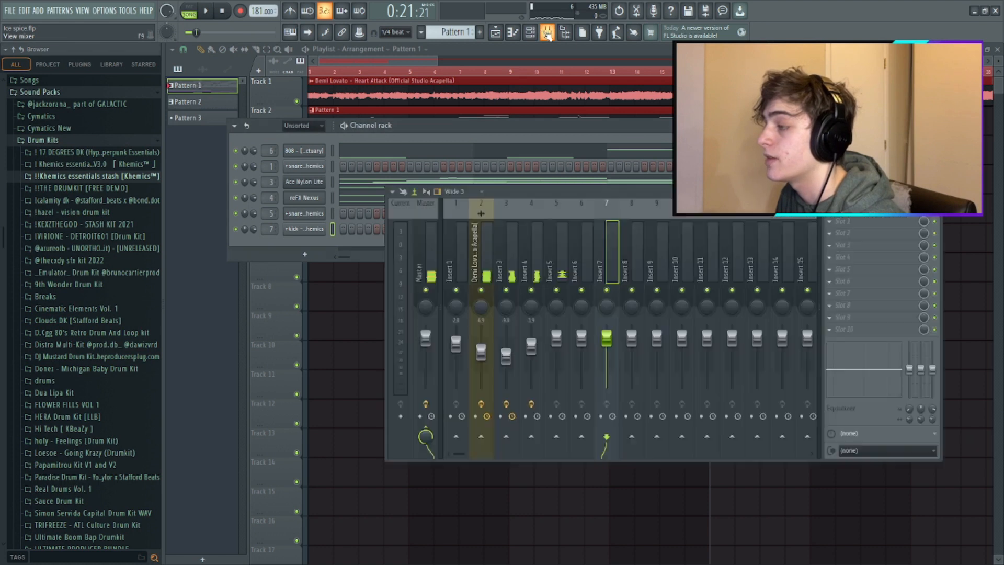
right_click(296, 231)
click(352, 231)
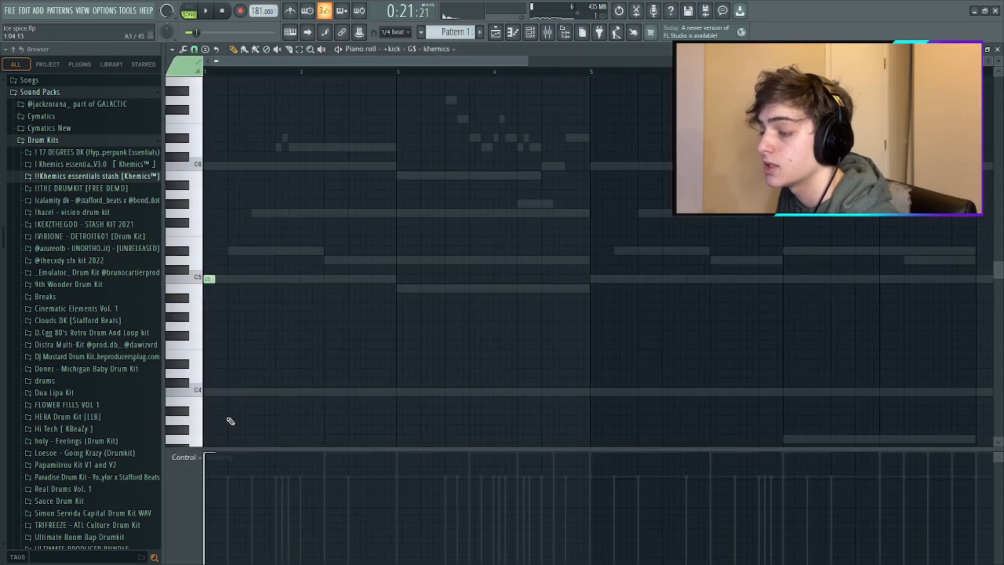
- Place two-step C5 kick hits through bars 1 and 2 of the kick's piano roll while the song plays
click(282, 279)
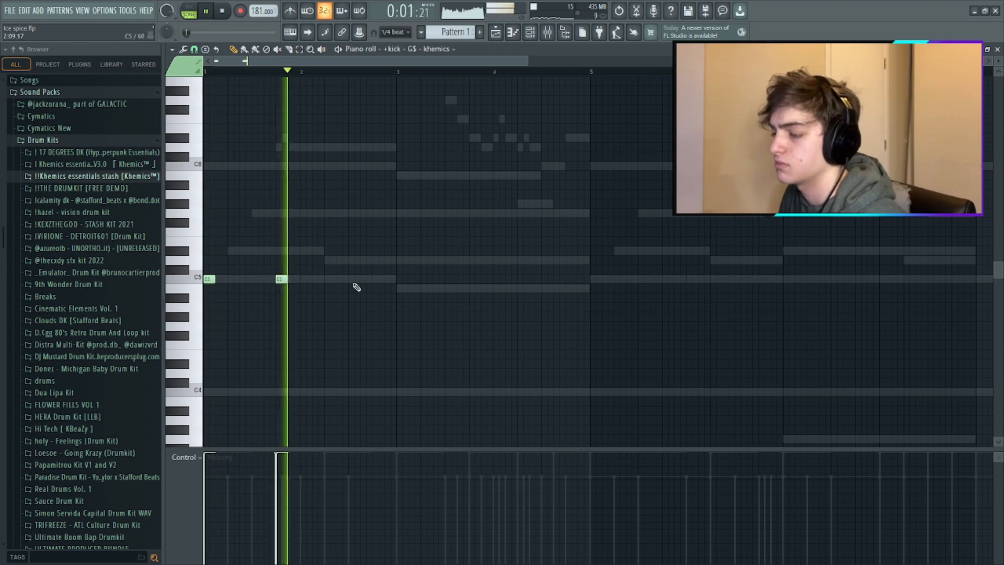
click(364, 279)
scroll(309, 296, up, 1)
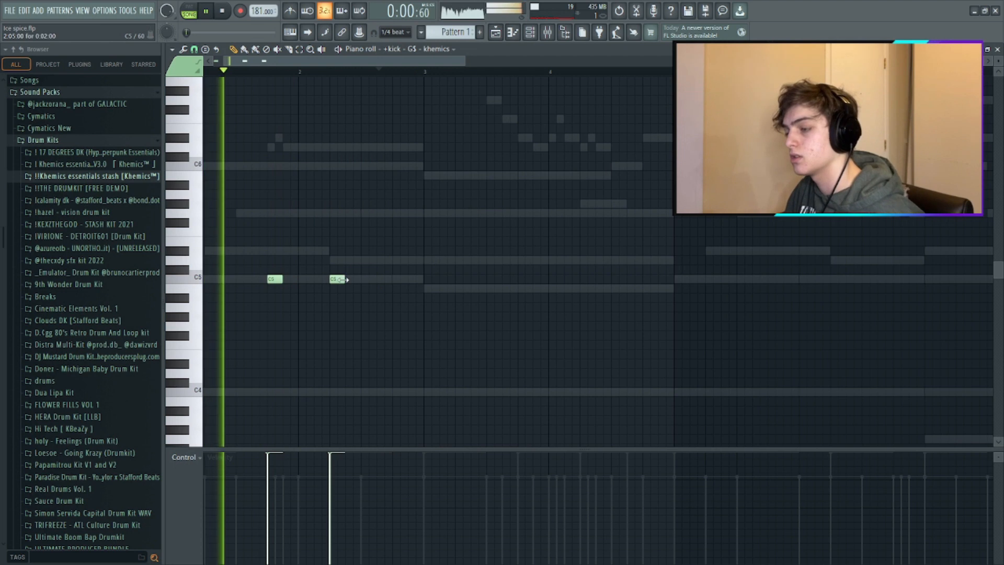
click(367, 279)
click(398, 279)
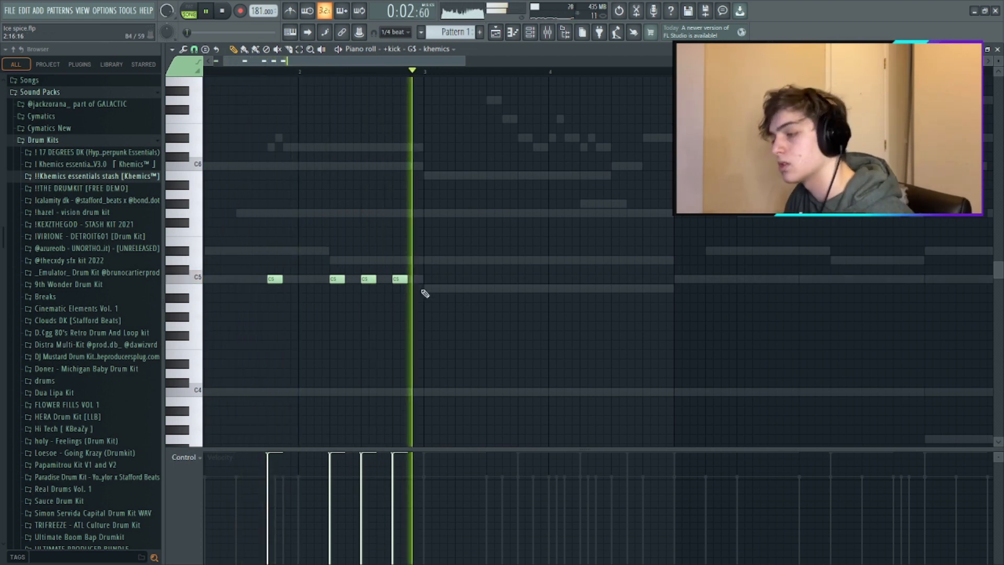
- Add C5 kick hits at the start of bar 3 and twice in bar 4, and delete the last hit of bar 2
click(429, 279)
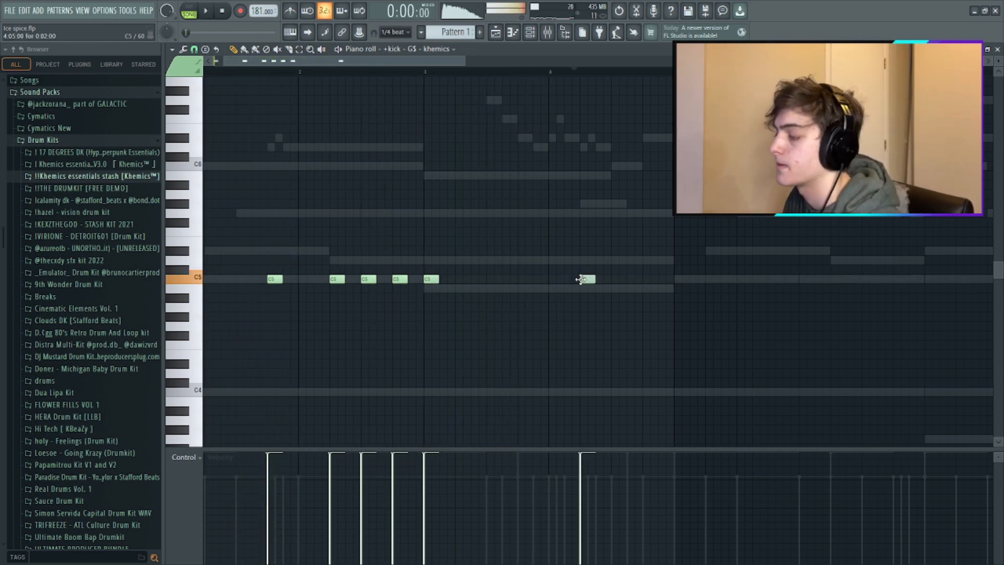
drag(627, 278, 635, 279)
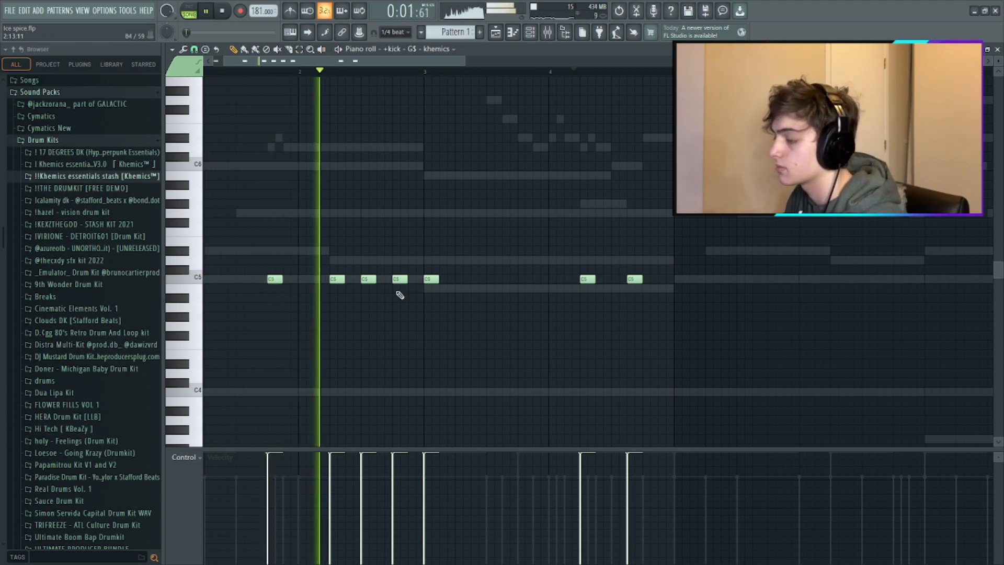
right_click(401, 280)
key(space)
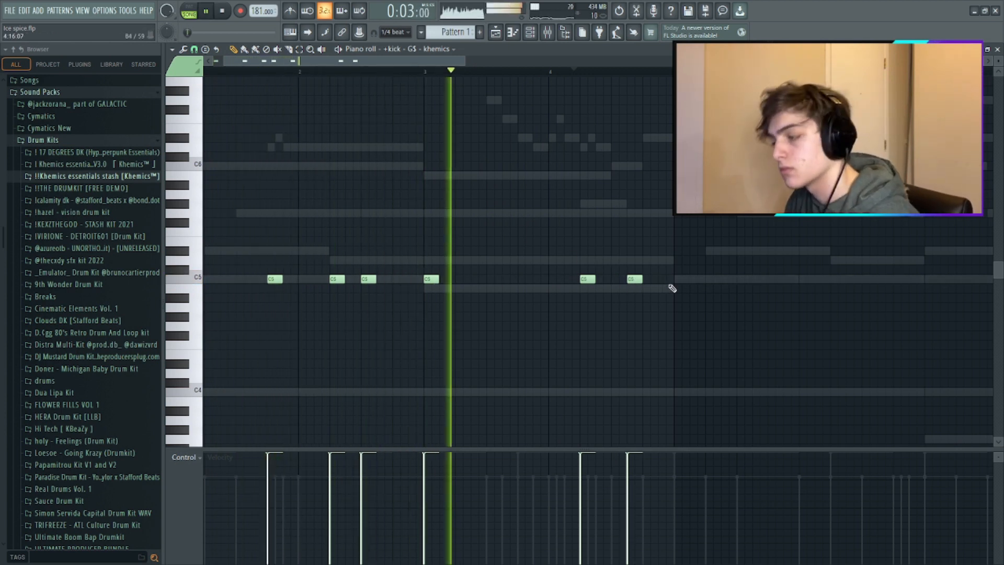
- Add C5 kick hits at the end of bar 4 and through bars 5, 6 and 7
scroll(666, 283, up, 1)
click(667, 284)
click(681, 283)
scroll(680, 283, down, 1)
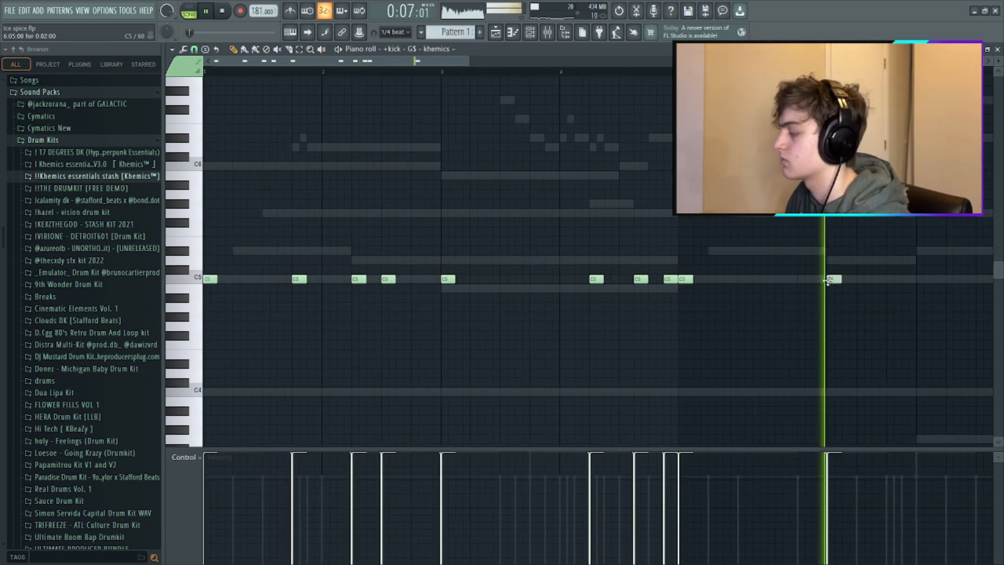
scroll(869, 257, down, 1)
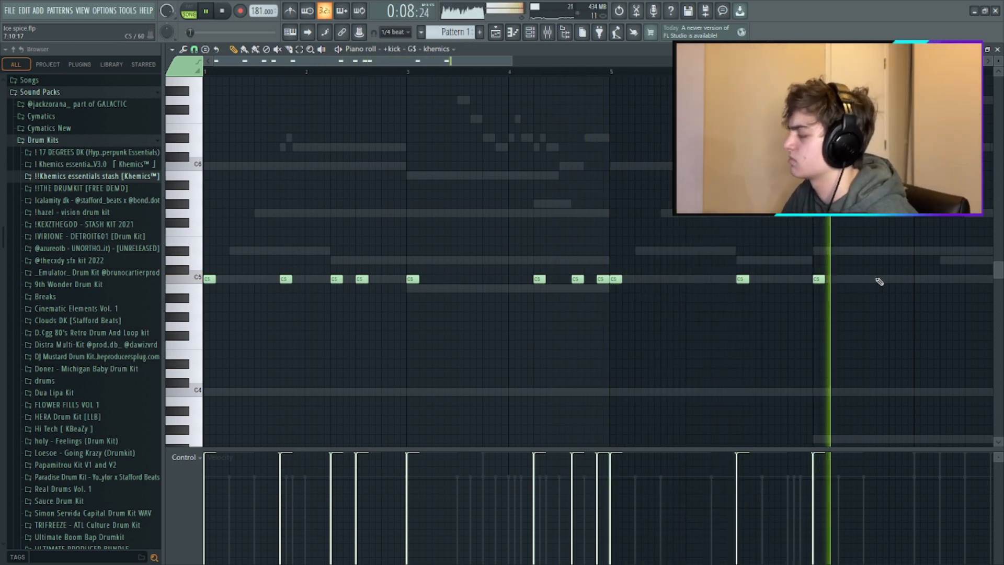
scroll(863, 272, up, 3)
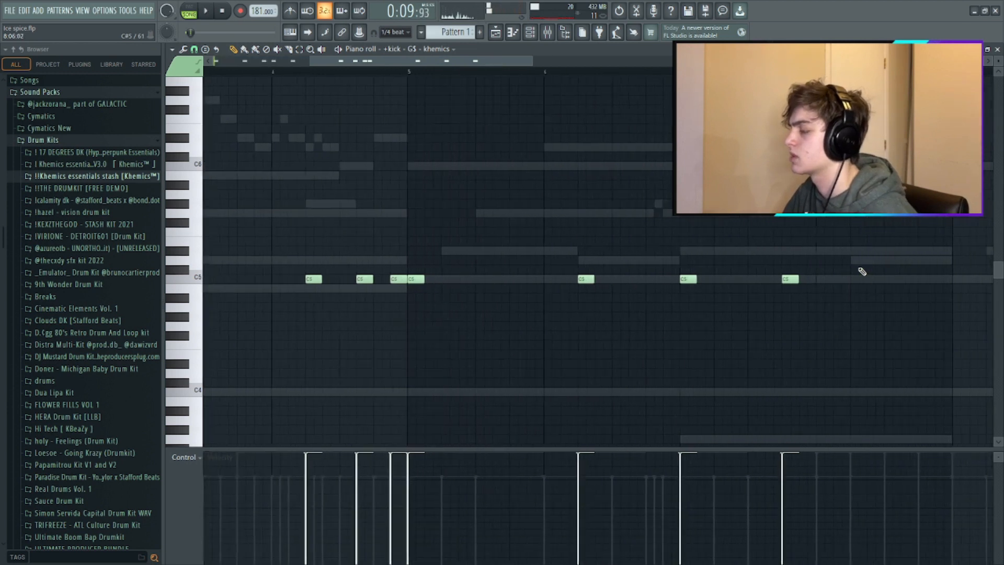
- Remove the late bar-7 kick hit and place five C5 kick hits across bar 8, starting on its first beat
click(810, 308)
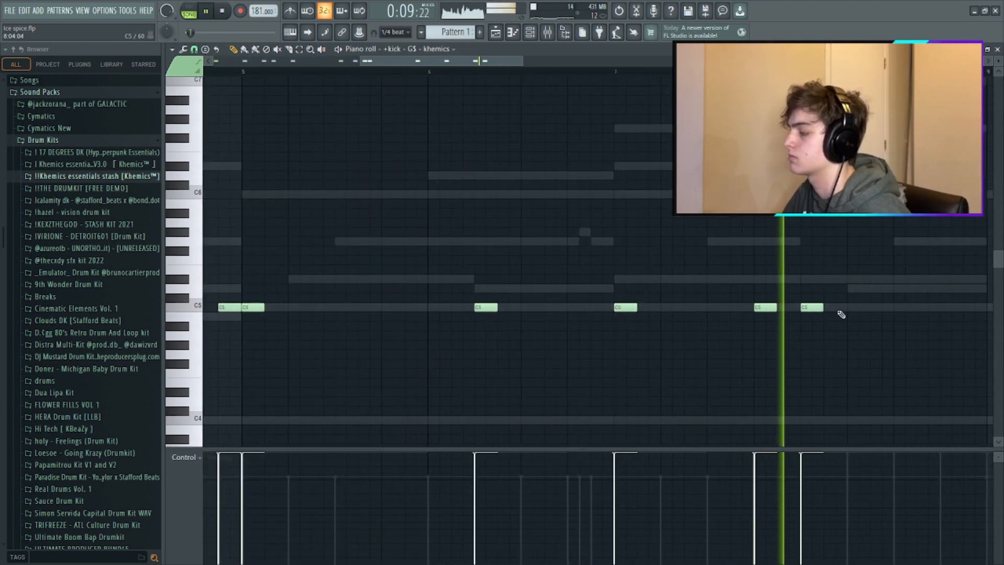
right_click(767, 308)
key(space)
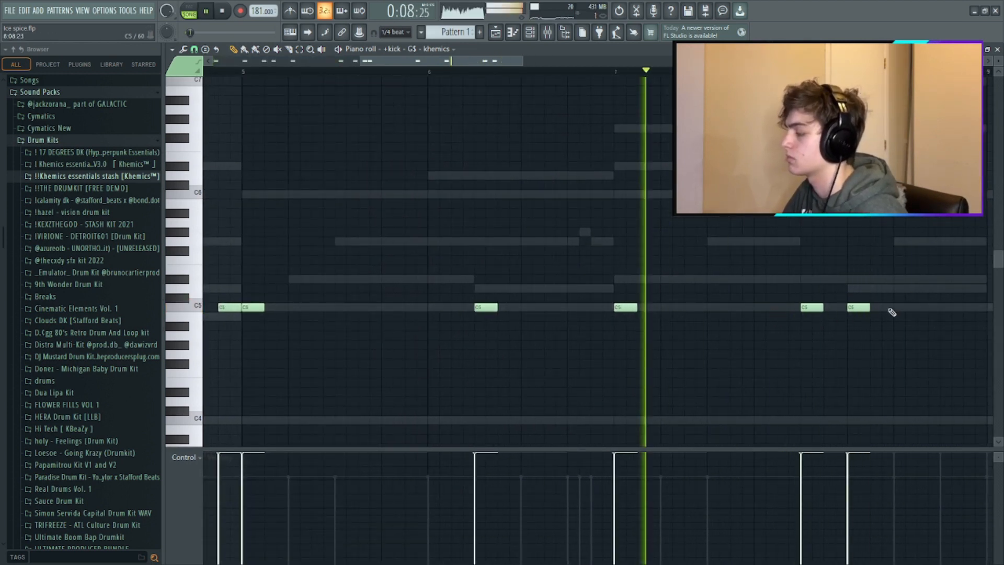
click(893, 309)
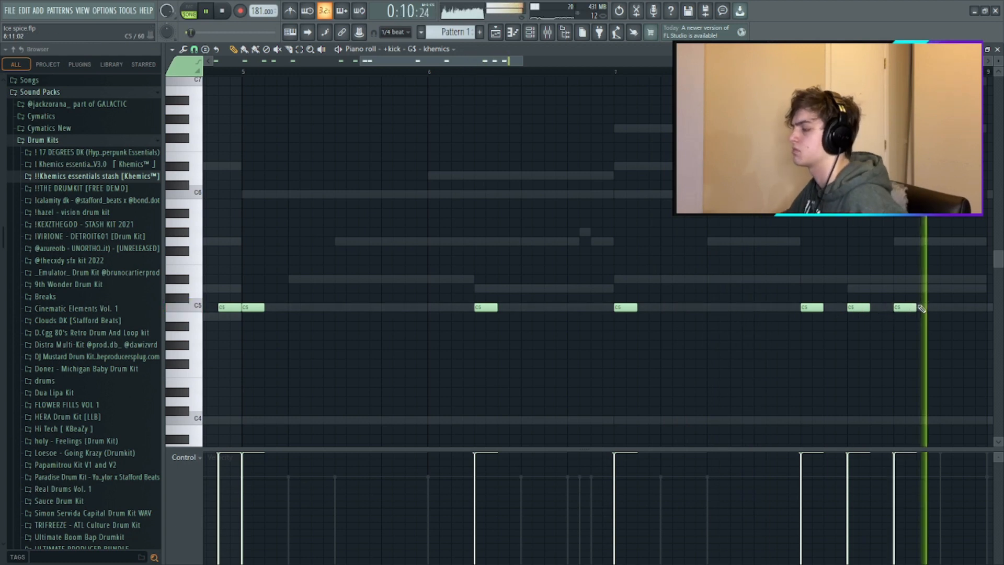
scroll(920, 308, down, 2)
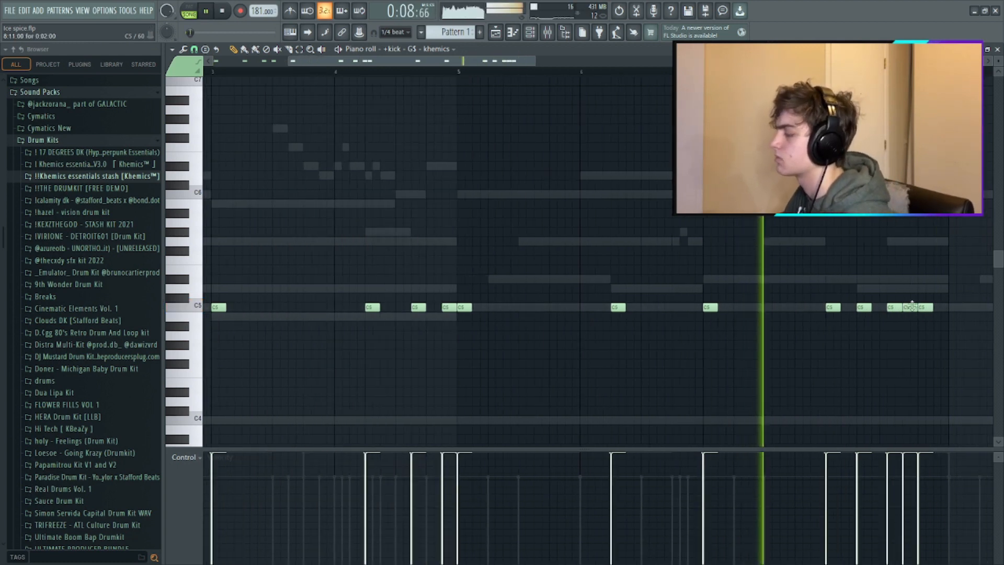
- Duplicate the whole eight-bar kick pattern into bars 9 to 16 and clear the selection
scroll(913, 307, down, 2)
key(ctrl+a)
key(ctrl+b)
key(ctrl+d)
key(ctrl+a)
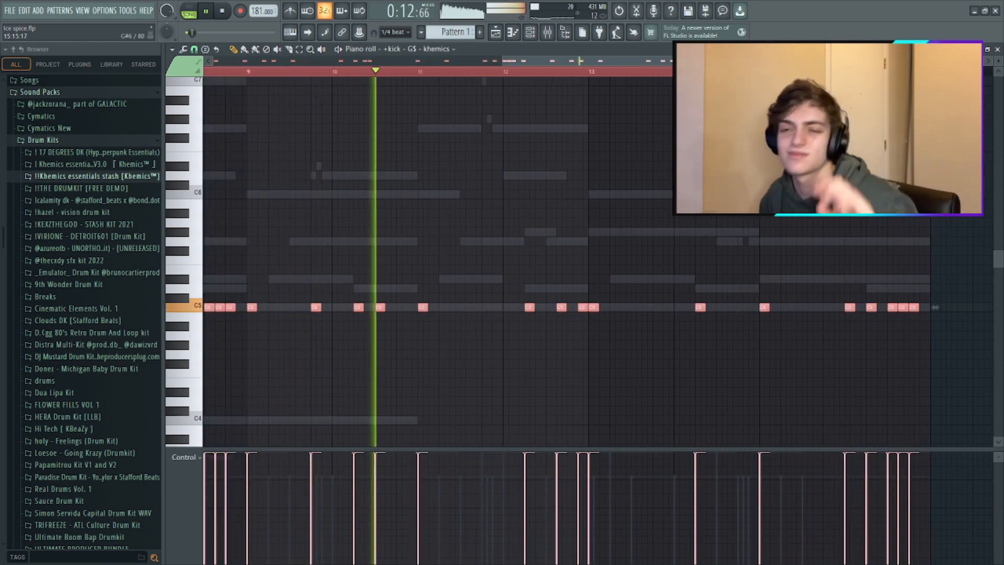
key(ctrl+d)
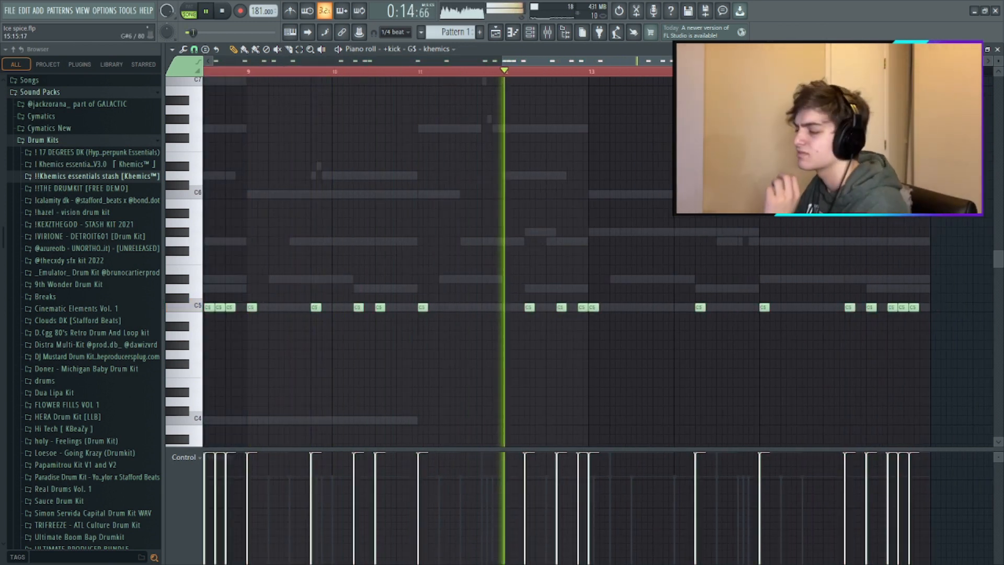
- Look over the mixer, close the kick's piano roll and play the arrangement in the playlist
key(F9)
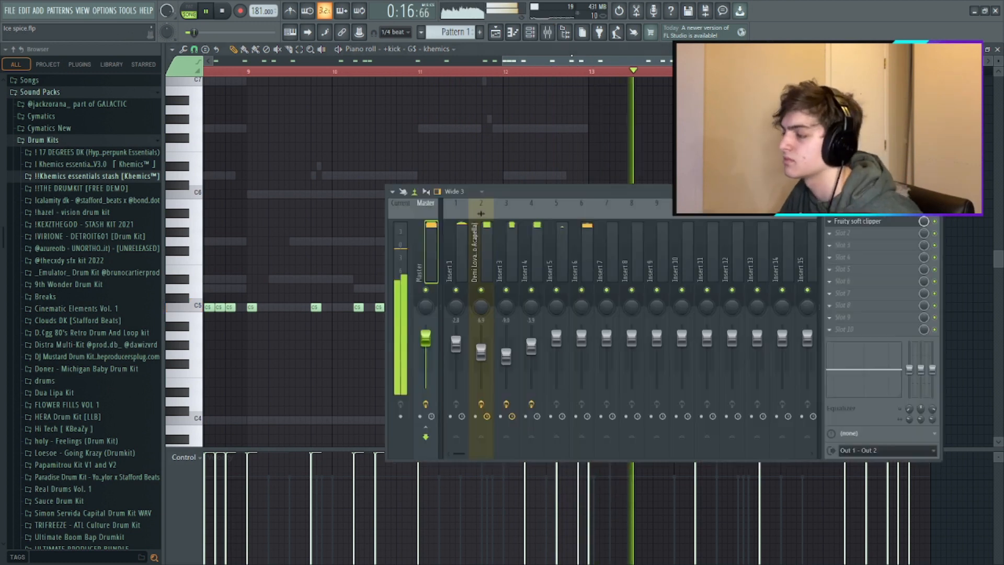
key(F9)
click(997, 49)
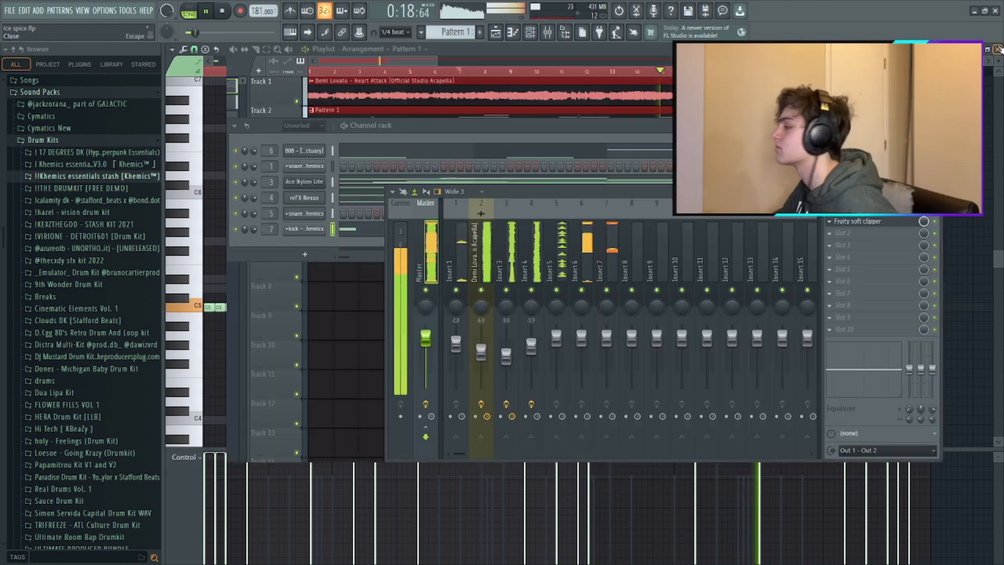
click(925, 179)
scroll(547, 161, down, 1)
key(space)
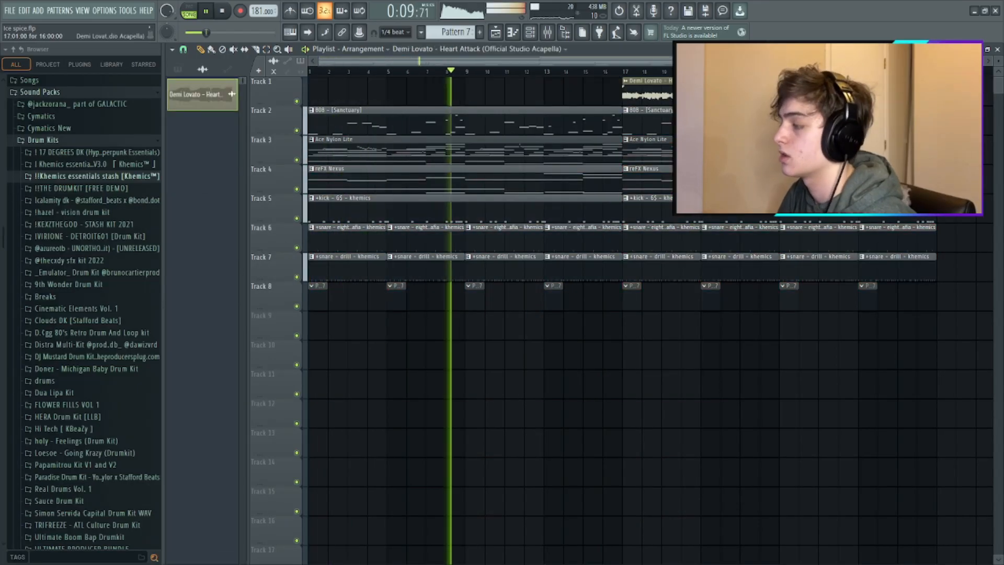
key(space)
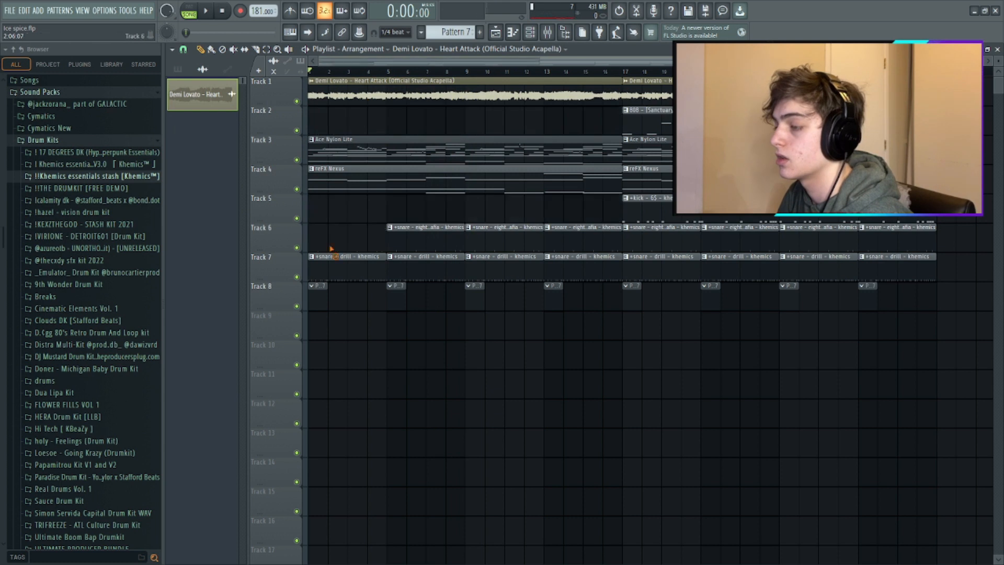
key(space)
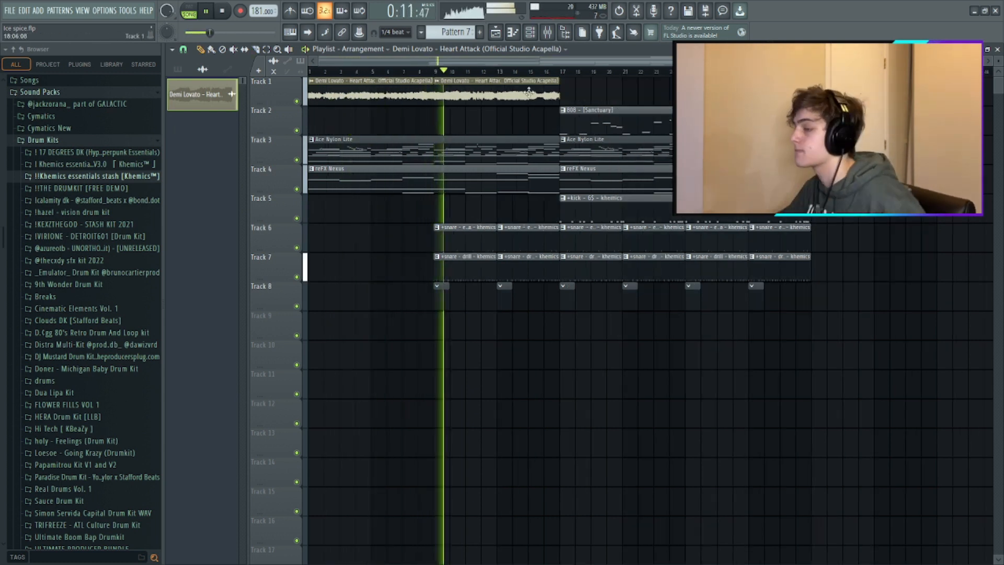
- Duplicate the bars 17 to 24 section into bars 25 to 32 and delete the surplus drum clips after bar 32
ctrl+drag(555, 107, 816, 301)
drag(209, 32, 242, 32)
drag(747, 152, 857, 151)
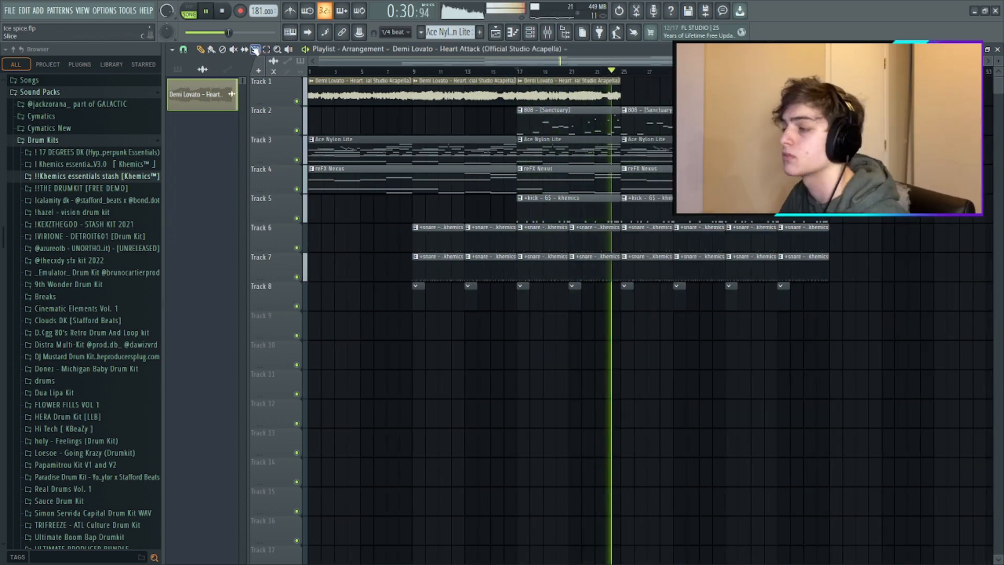
click(255, 50)
key(Delete)
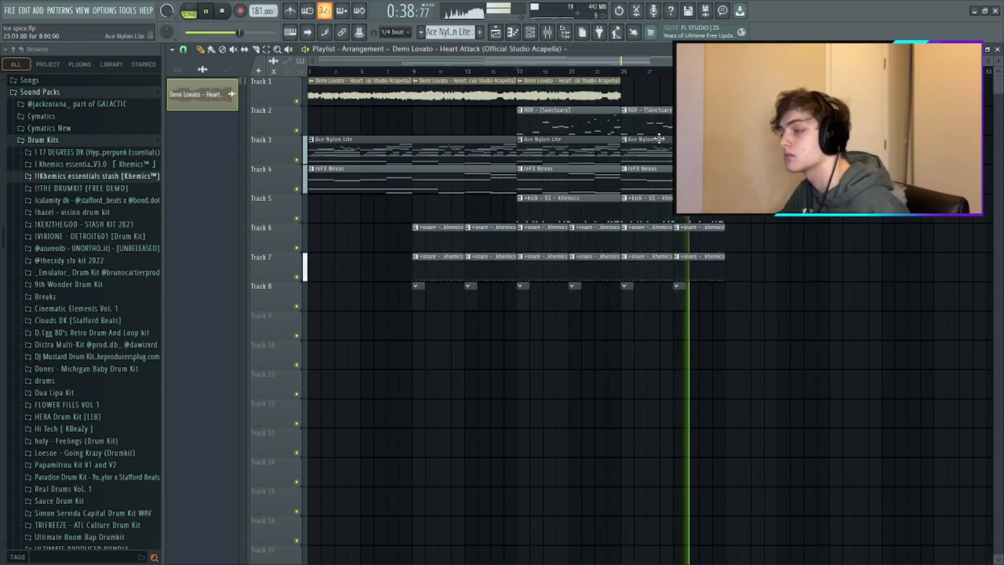
- Copy the snare clips on tracks 6 and 7 and the track 8 clips from bars 25 to 32 to bars 41 to 48
click(597, 172)
drag(726, 370, 639, 209)
drag(700, 266, 909, 267)
click(200, 49)
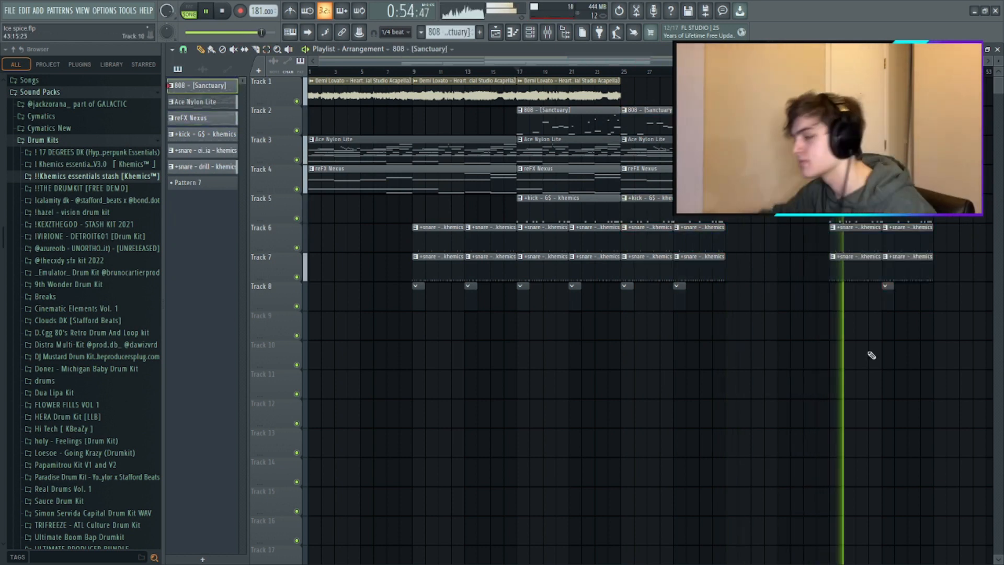
click(647, 111)
scroll(872, 354, right, 3)
scroll(872, 354, down, 2)
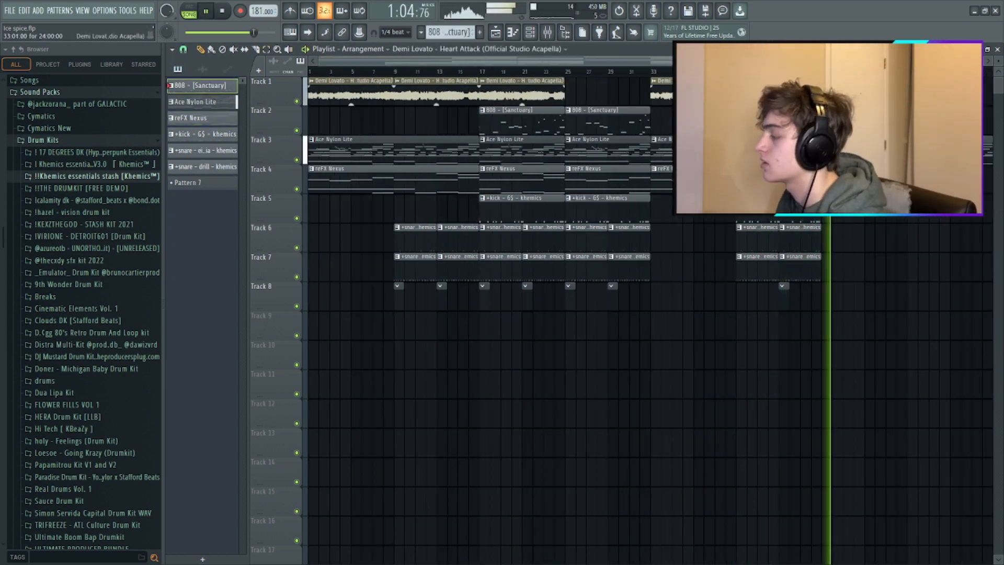